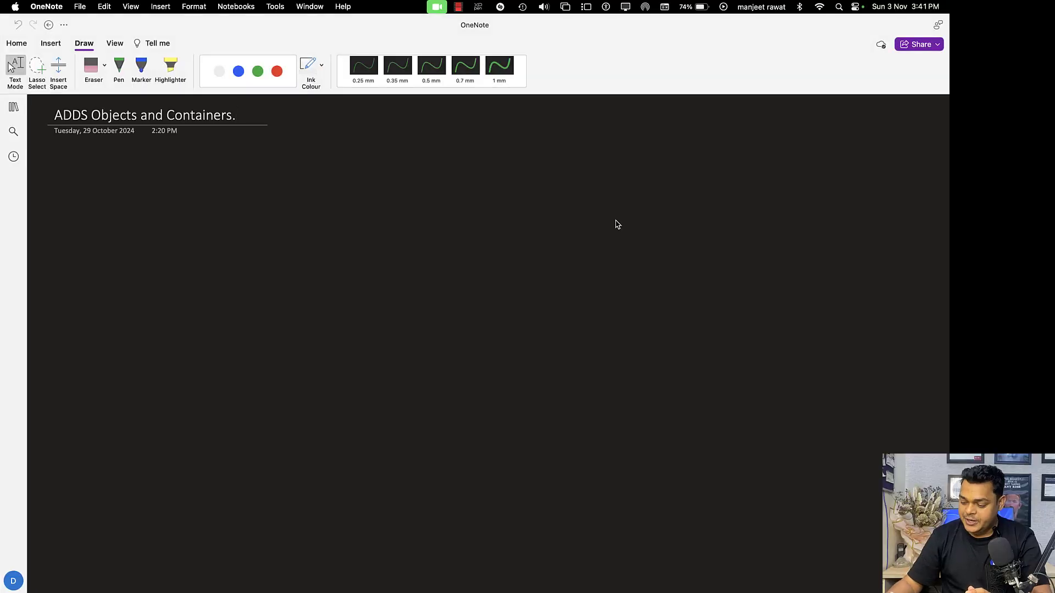
Draw a single server box with the thin green pen, undoing an extra box
click(258, 71)
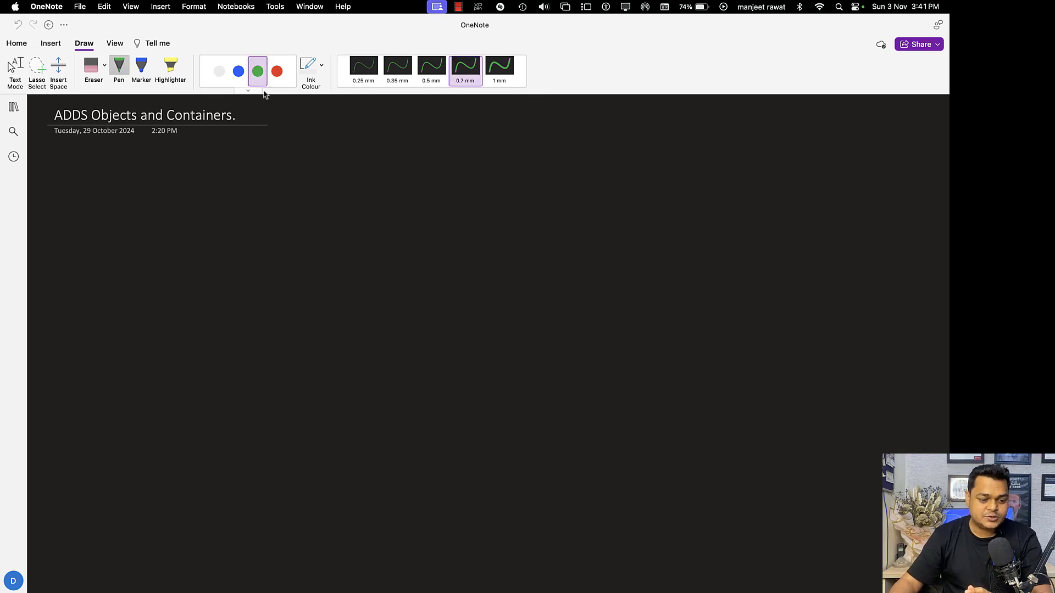
mouse_move(104, 187)
mouse_down()
mouse_move(99, 221)
mouse_move(127, 221)
mouse_up()
mouse_move(172, 189)
mouse_down()
mouse_move(171, 213)
mouse_move(201, 185)
mouse_up()
drag(200, 186, 196, 215)
drag(174, 218, 197, 220)
key(super+z)
key(super+z)
key(super+z)
key(super+z)
key(super+z)
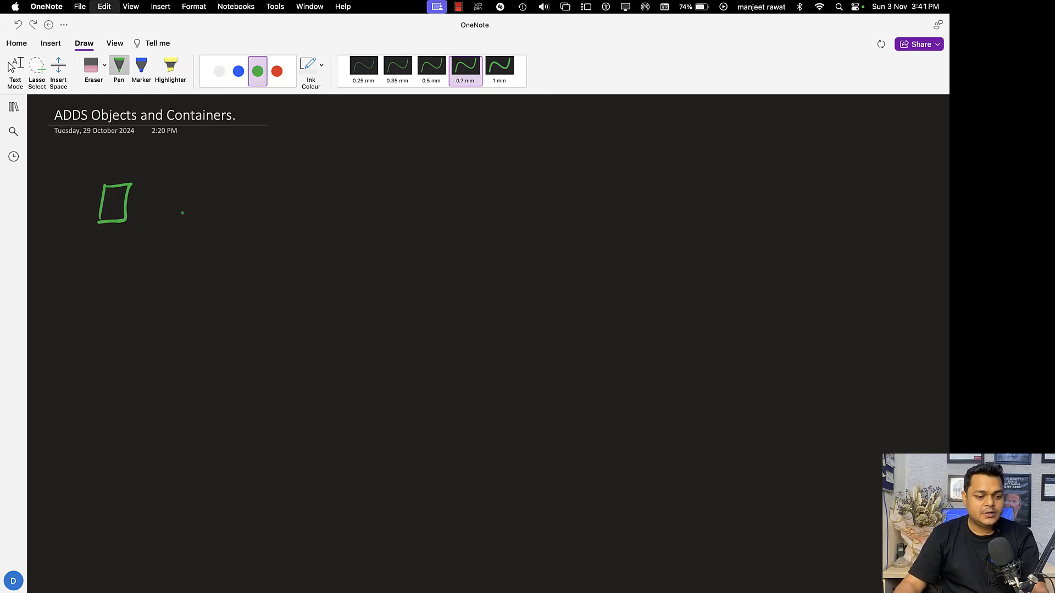
Handwrite 'server 2022' above the green box
drag(100, 163, 93, 175)
drag(104, 172, 136, 174)
drag(138, 170, 185, 167)
drag(197, 162, 230, 167)
Handwrite 'cloud.com' in white ink beneath the box
click(218, 71)
mouse_move(90, 248)
mouse_down()
mouse_move(81, 256)
mouse_move(90, 261)
mouse_up()
drag(97, 243, 94, 258)
drag(98, 256, 106, 258)
drag(109, 252, 142, 255)
drag(156, 251, 157, 259)
drag(165, 251, 196, 258)
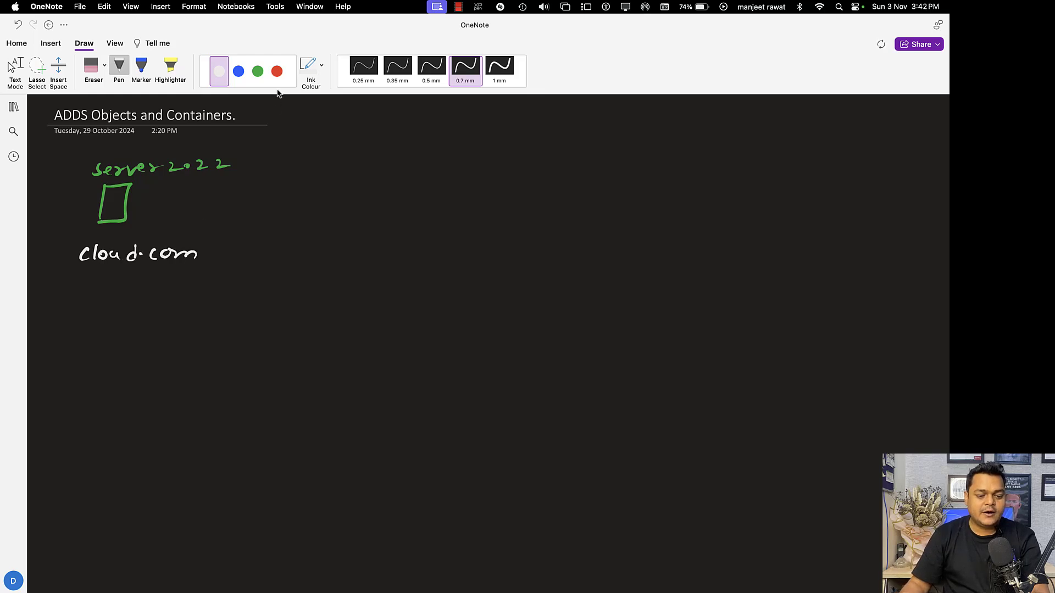
click(277, 71)
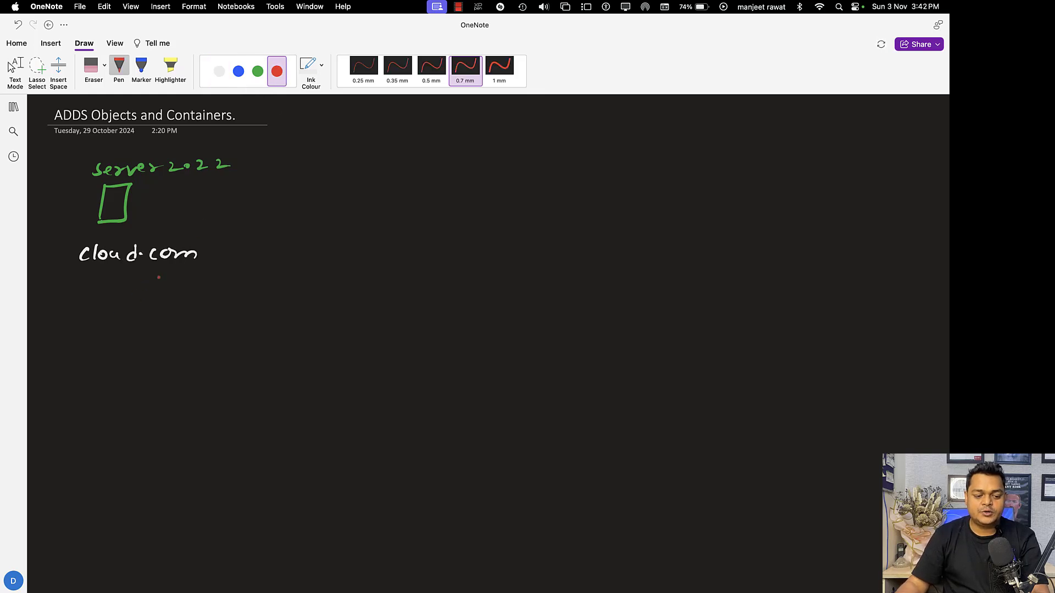
Draw a red branching arrow from cloud.com and write 'Objects' under its left head
mouse_move(218, 250)
mouse_down()
mouse_move(329, 256)
mouse_move(325, 278)
mouse_move(450, 251)
mouse_move(644, 263)
mouse_move(643, 273)
mouse_up()
drag(632, 269, 651, 268)
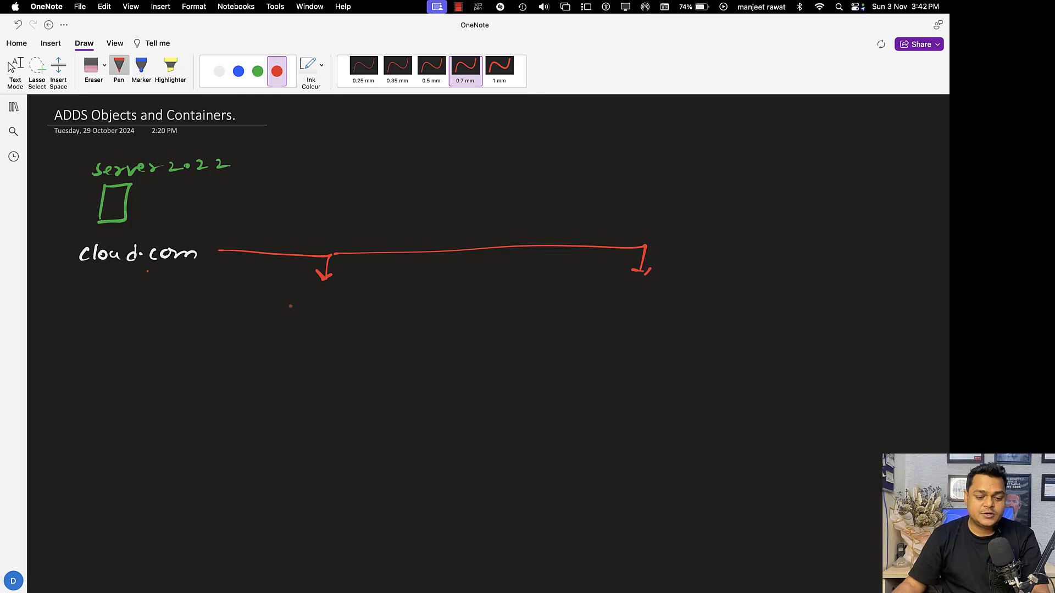
drag(305, 296, 304, 297)
drag(313, 293, 314, 311)
mouse_move(327, 300)
mouse_down()
mouse_move(323, 314)
mouse_move(352, 311)
mouse_up()
drag(362, 293, 375, 319)
Write 'Containers' under the right arrowhead and set the ink back to green
drag(623, 292, 624, 306)
drag(633, 296, 664, 308)
drag(674, 297, 682, 303)
drag(686, 297, 717, 307)
mouse_move(723, 305)
mouse_down()
mouse_move(742, 296)
mouse_move(731, 318)
mouse_up()
click(258, 71)
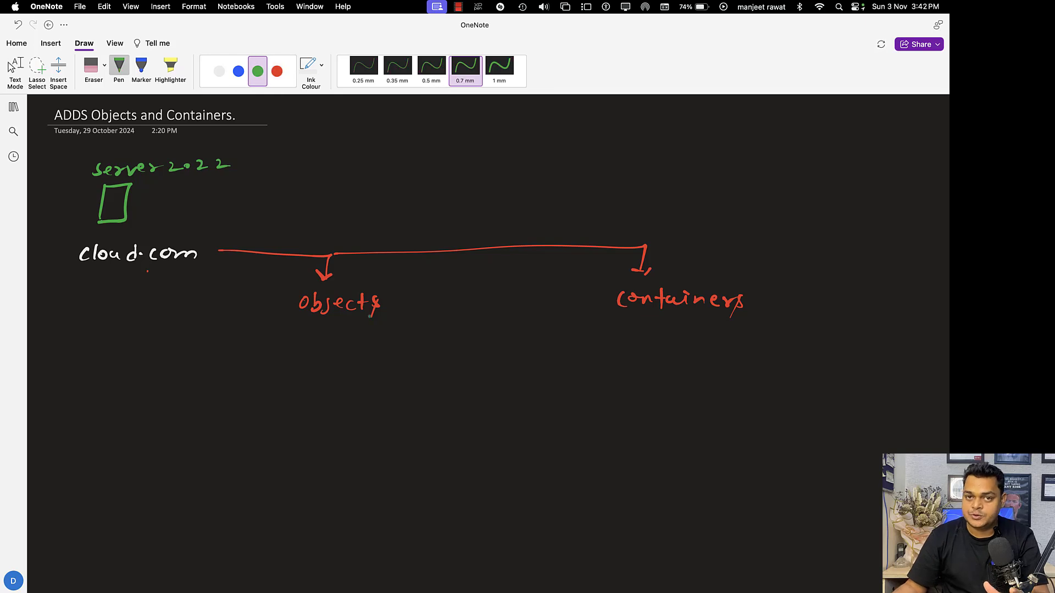
click(13, 66)
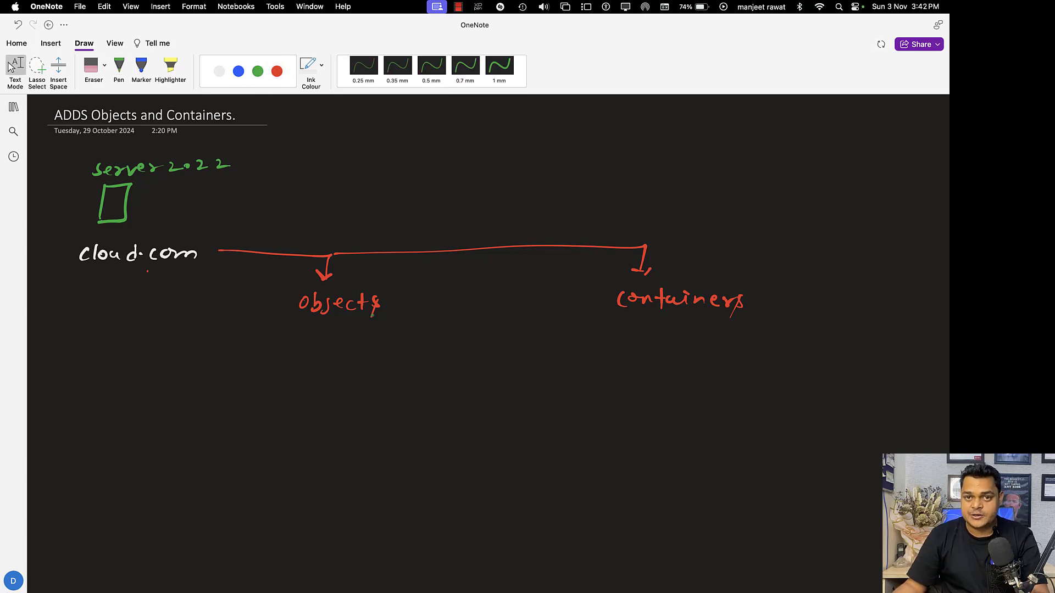
In green, list circled 1 users, 2 Groups and 3 Computer under Objects
click(119, 66)
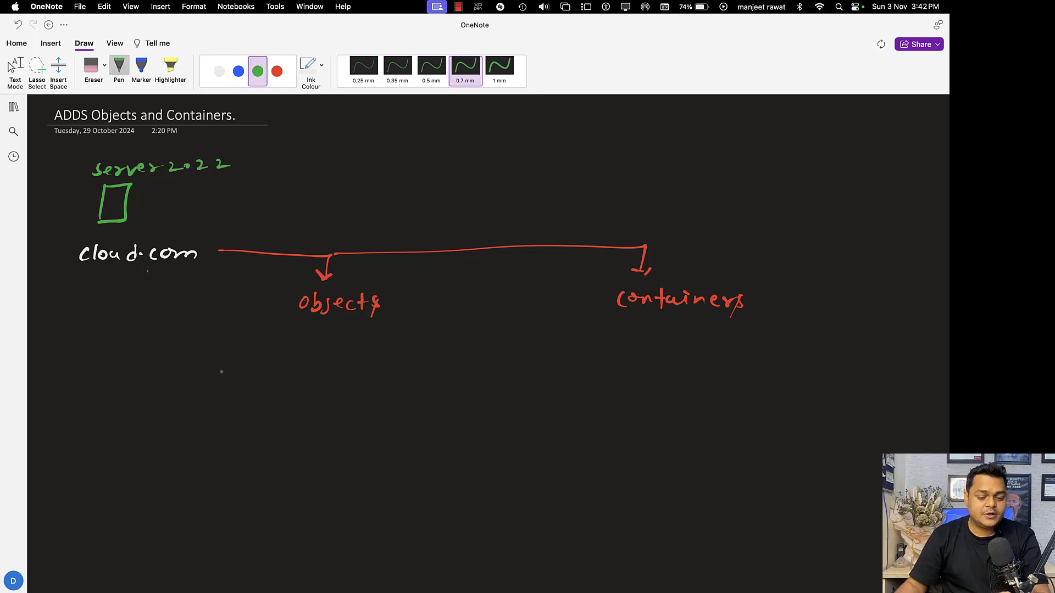
mouse_move(225, 351)
mouse_down()
mouse_move(225, 366)
mouse_move(230, 350)
mouse_move(278, 351)
mouse_move(282, 364)
mouse_up()
mouse_move(294, 357)
mouse_down()
mouse_move(329, 351)
mouse_move(320, 371)
mouse_up()
click(339, 358)
drag(219, 391, 228, 400)
mouse_move(225, 387)
mouse_down()
mouse_move(268, 406)
mouse_move(317, 399)
mouse_up()
click(325, 400)
mouse_move(319, 393)
mouse_down()
mouse_move(317, 412)
mouse_move(331, 407)
mouse_up()
mouse_move(216, 432)
mouse_down()
mouse_move(222, 443)
mouse_move(230, 429)
mouse_move(271, 446)
mouse_up()
mouse_move(281, 438)
mouse_down()
mouse_move(325, 453)
mouse_move(392, 437)
mouse_up()
Add circled 4 Shared folder and 5 Printer to the Objects list
drag(221, 476, 225, 484)
mouse_move(222, 480)
mouse_down()
mouse_move(222, 493)
mouse_move(226, 476)
mouse_move(275, 484)
mouse_move(272, 493)
mouse_up()
click(304, 490)
mouse_move(292, 473)
mouse_down()
mouse_move(301, 493)
mouse_move(350, 490)
mouse_move(386, 502)
mouse_up()
drag(384, 493, 406, 491)
mouse_move(419, 483)
mouse_down()
mouse_move(420, 503)
mouse_move(439, 482)
mouse_move(455, 498)
mouse_up()
drag(461, 490, 481, 487)
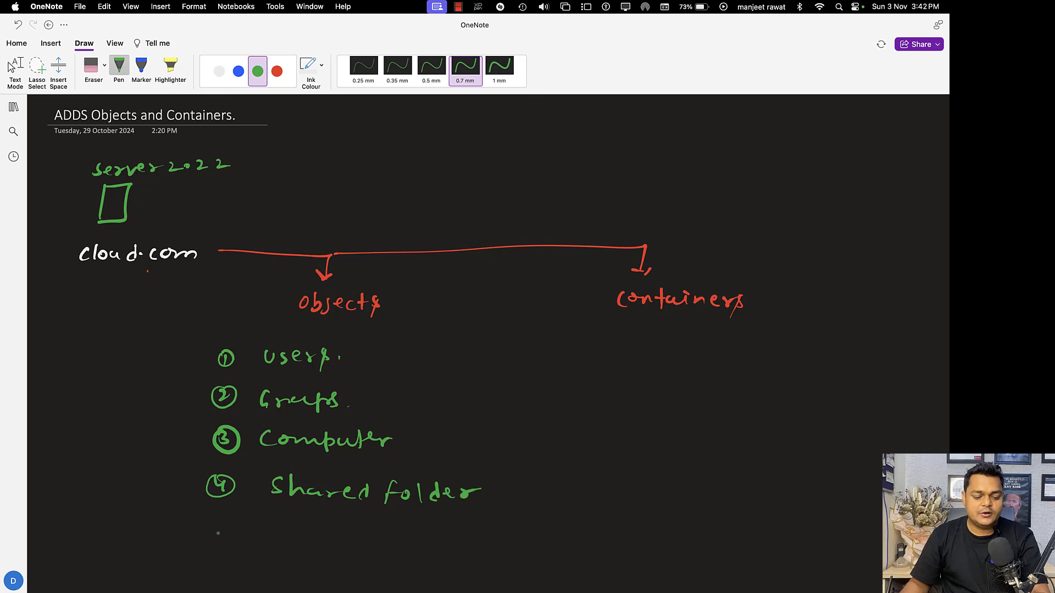
mouse_move(222, 513)
mouse_down()
mouse_move(214, 528)
mouse_move(212, 520)
mouse_up()
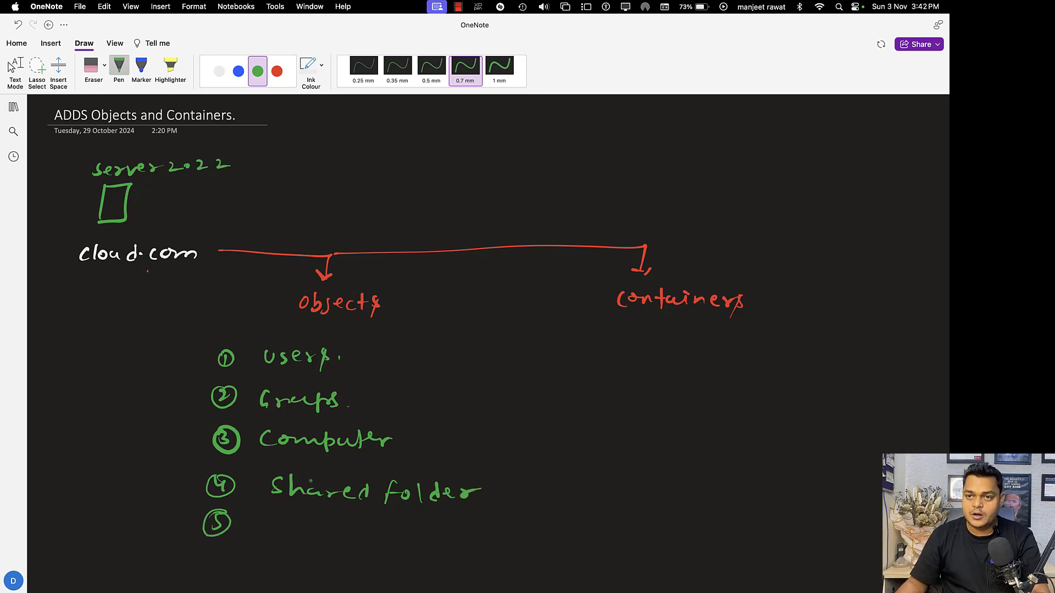
drag(267, 517, 268, 540)
drag(267, 519, 316, 539)
drag(319, 528, 356, 524)
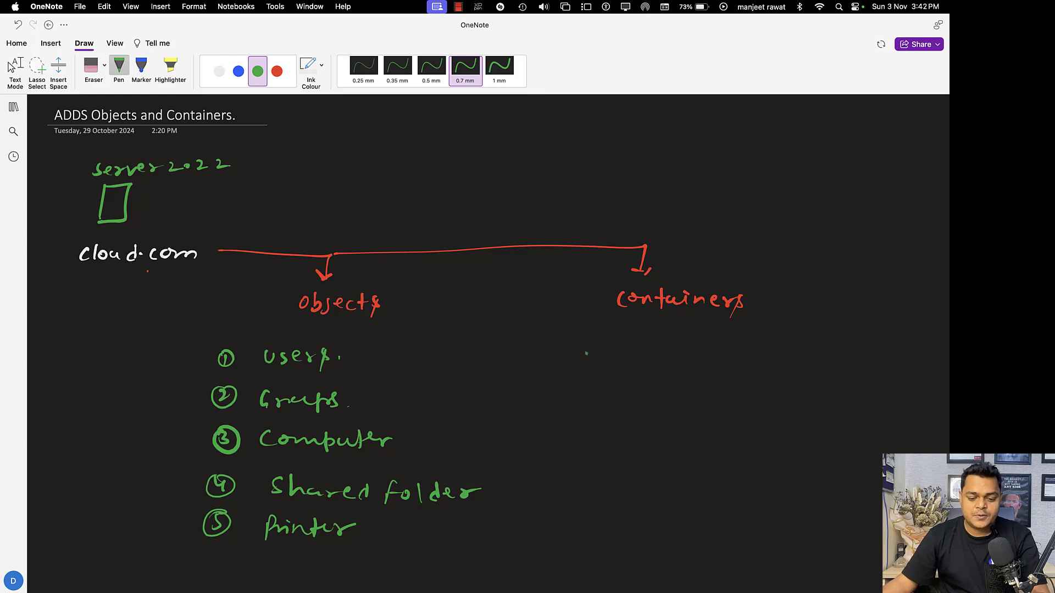
Write circled '1 Domain' as the first item under Containers
drag(589, 345, 590, 357)
mouse_move(592, 342)
mouse_down()
mouse_move(579, 356)
mouse_move(599, 342)
mouse_move(629, 359)
mouse_up()
drag(652, 348, 737, 357)
click(751, 358)
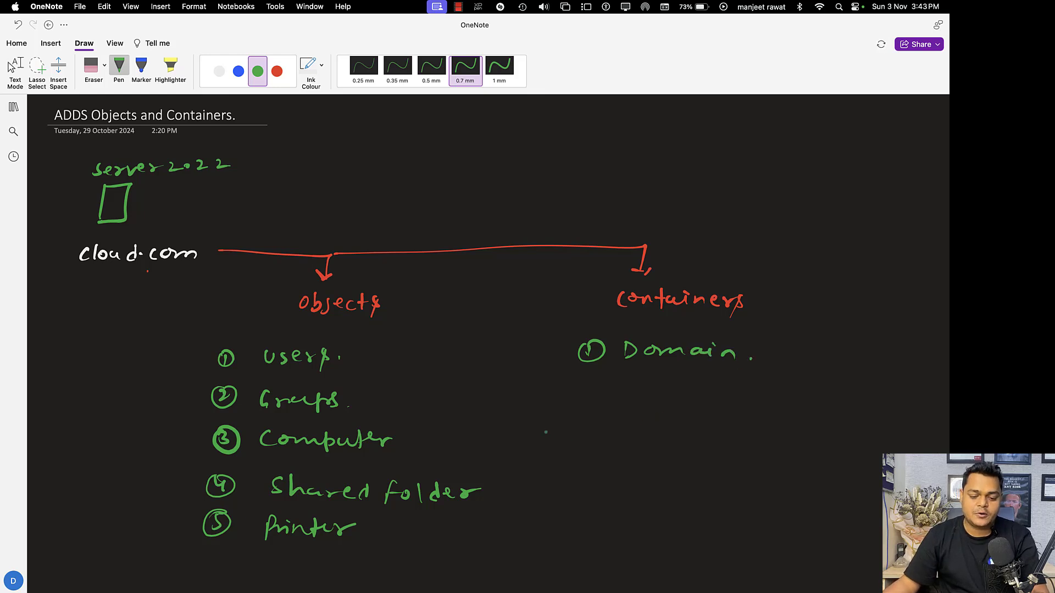
Write circled '2 sites.' below Domain under Containers
mouse_move(583, 400)
mouse_down()
mouse_move(597, 410)
mouse_move(585, 392)
mouse_up()
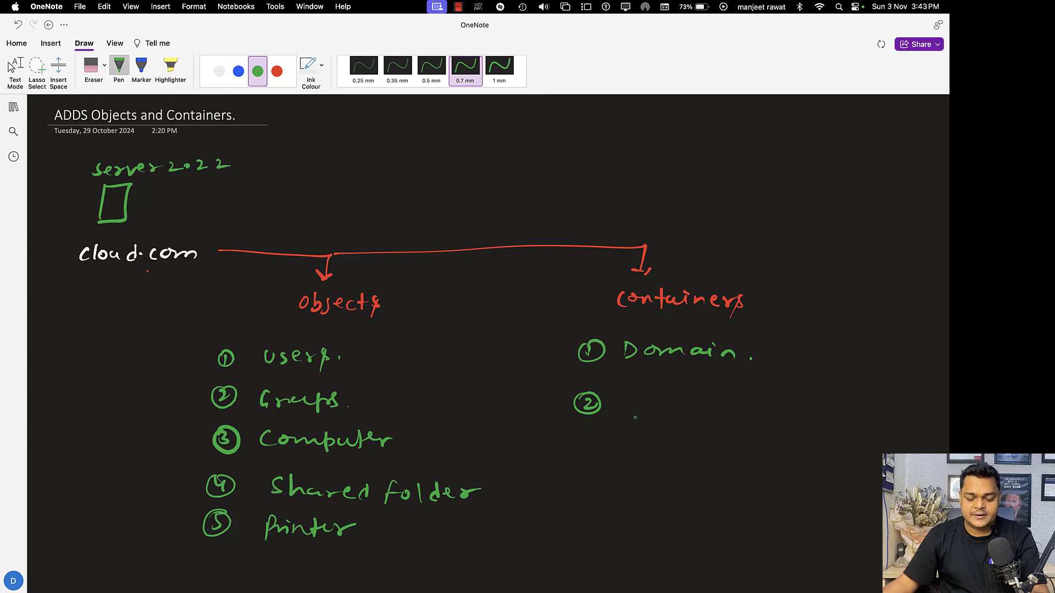
mouse_move(633, 392)
mouse_down()
mouse_move(623, 407)
mouse_move(658, 408)
mouse_up()
drag(651, 399, 685, 413)
click(689, 397)
click(702, 404)
Add circled '3 O.Us.', leave pen mode, and switch to the Windows Server remote desktop
mouse_move(580, 444)
mouse_down()
mouse_move(581, 459)
mouse_move(585, 439)
mouse_move(683, 442)
mouse_move(688, 461)
mouse_up()
click(704, 453)
click(12, 66)
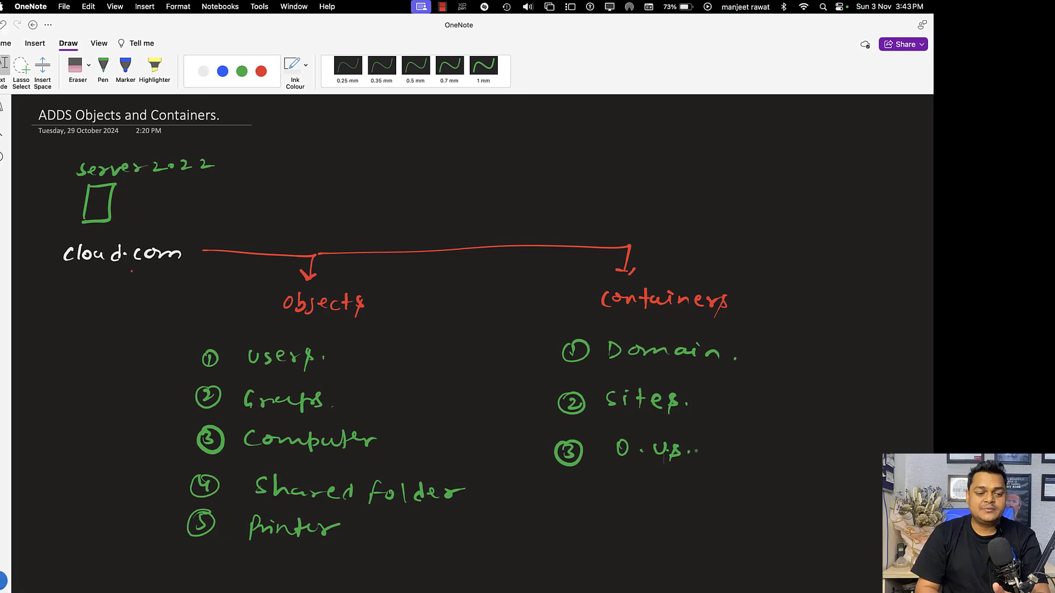
key(ctrl+Left)
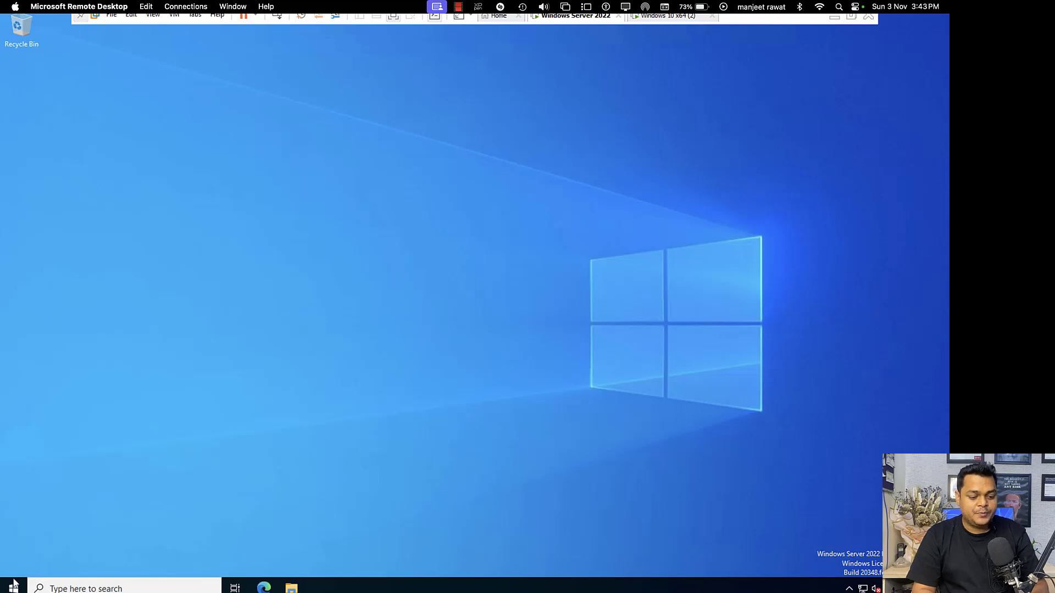
Open Server Manager, dismiss the Admin Center notice, and launch Active Directory Users and Computers maximized
key(super)
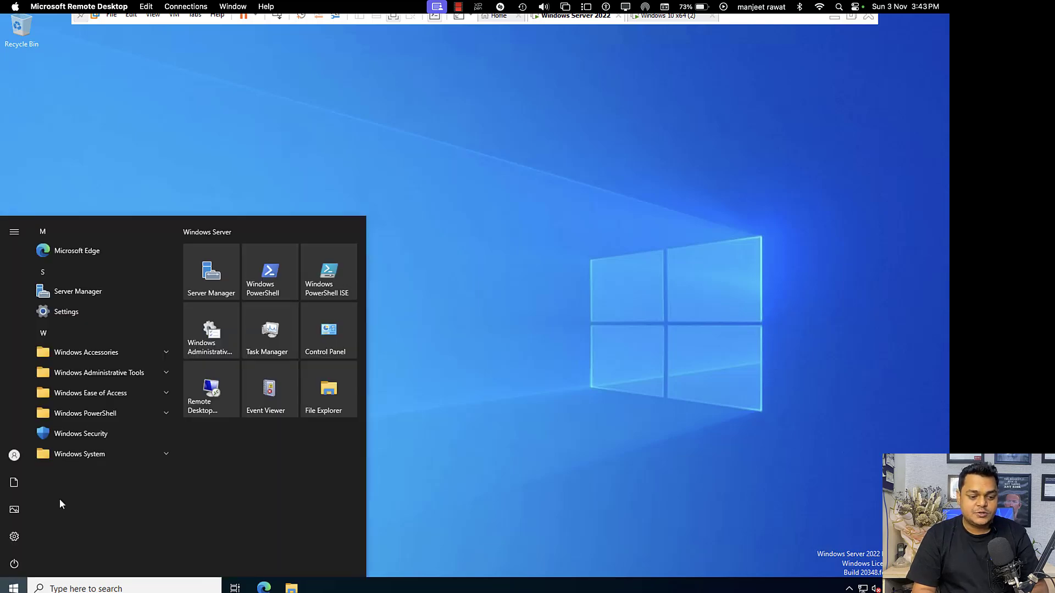
click(210, 273)
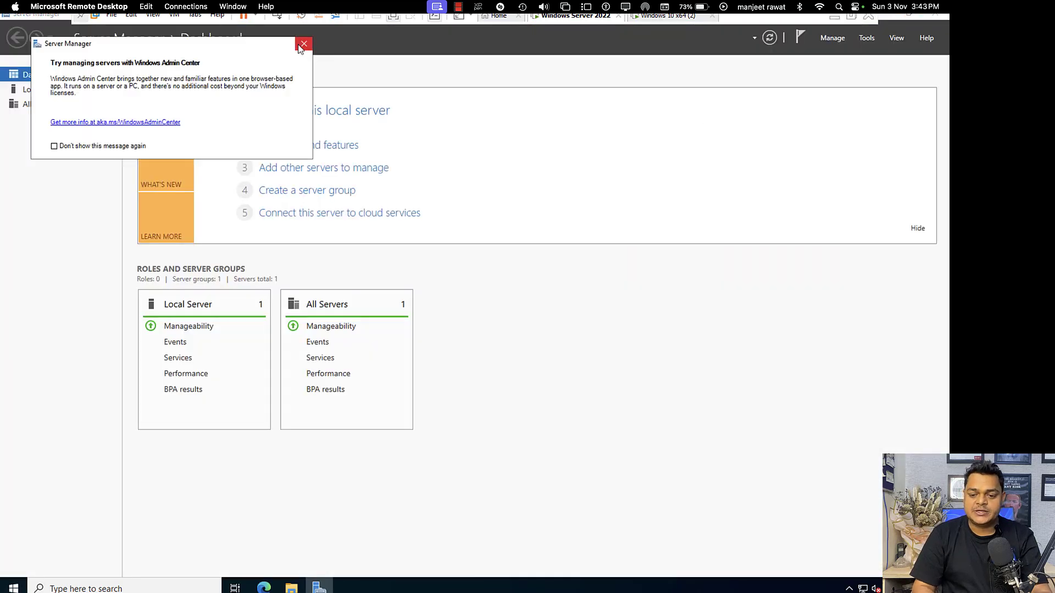
click(304, 43)
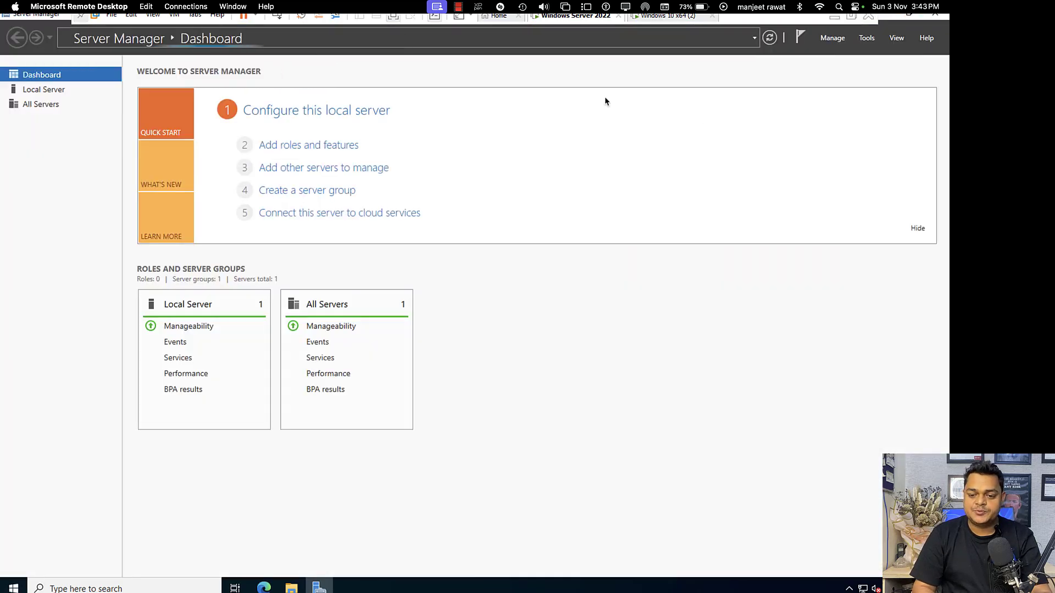
click(866, 37)
click(811, 104)
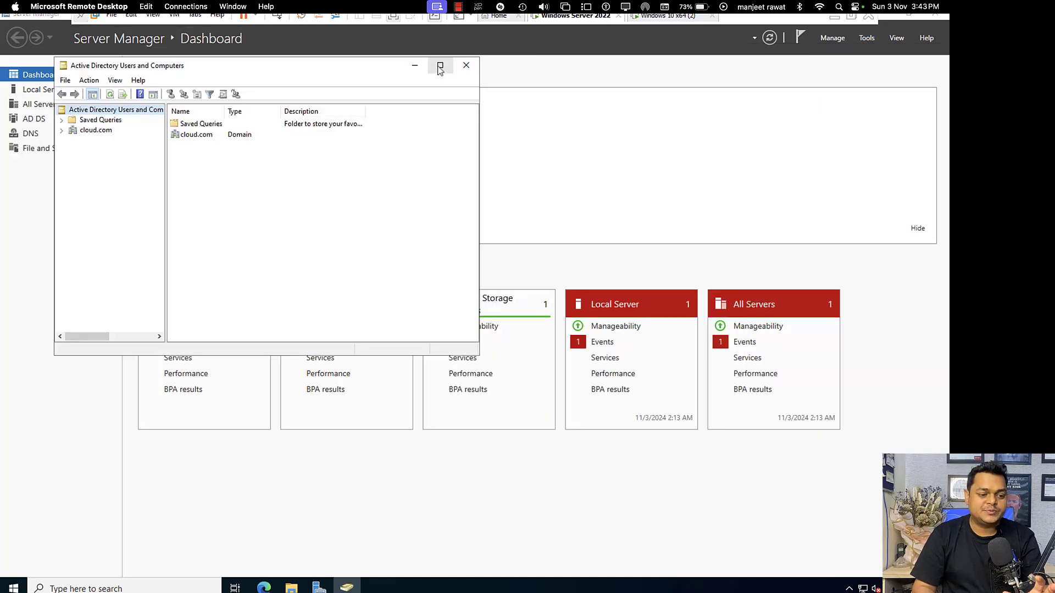
click(439, 66)
Expand cloud.com, widen the tree pane, and select the Users container
click(7, 77)
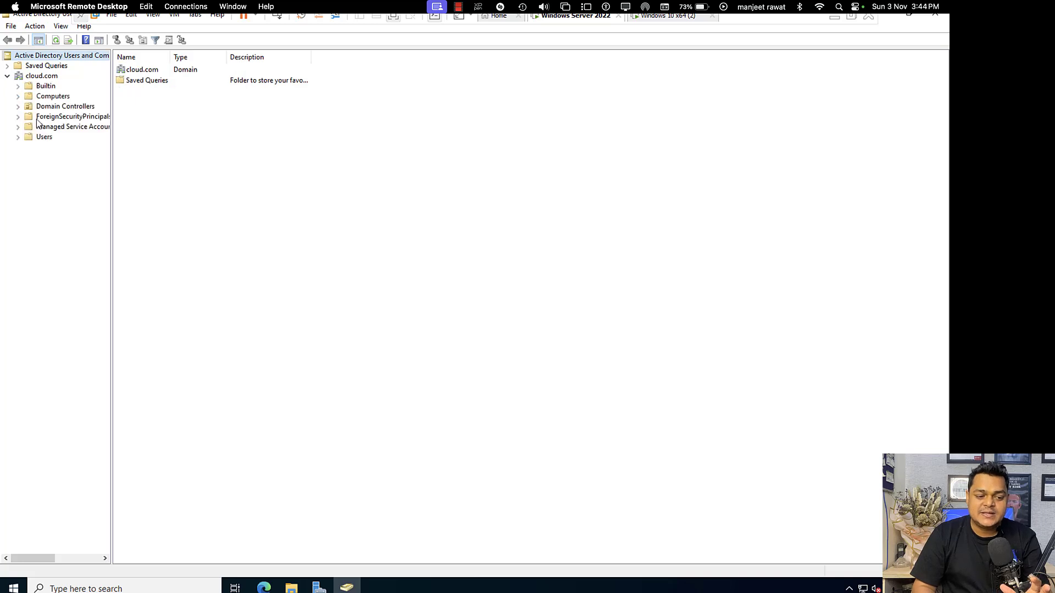
drag(111, 100, 178, 113)
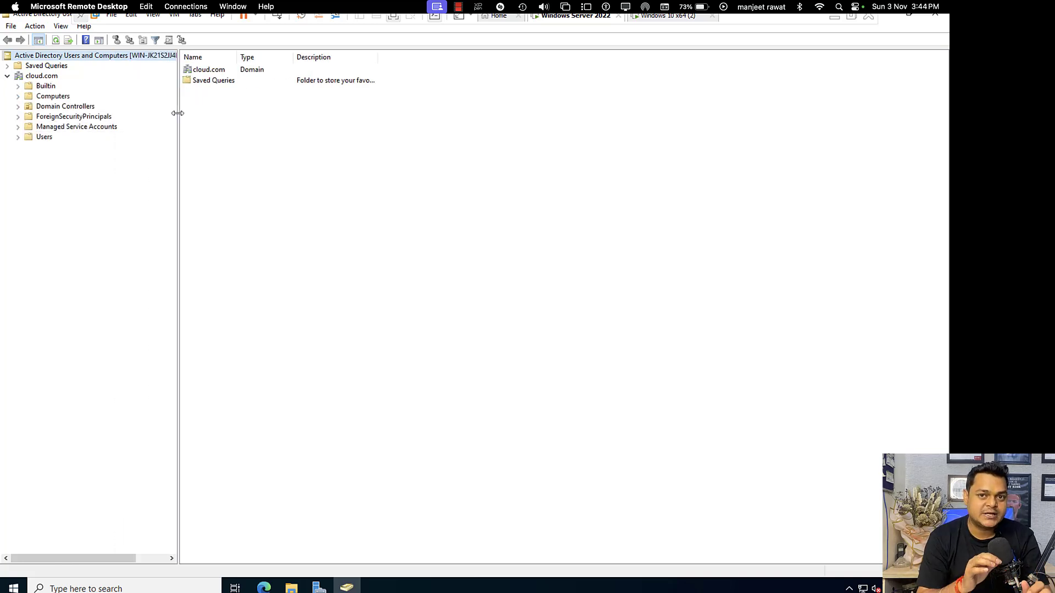
click(44, 138)
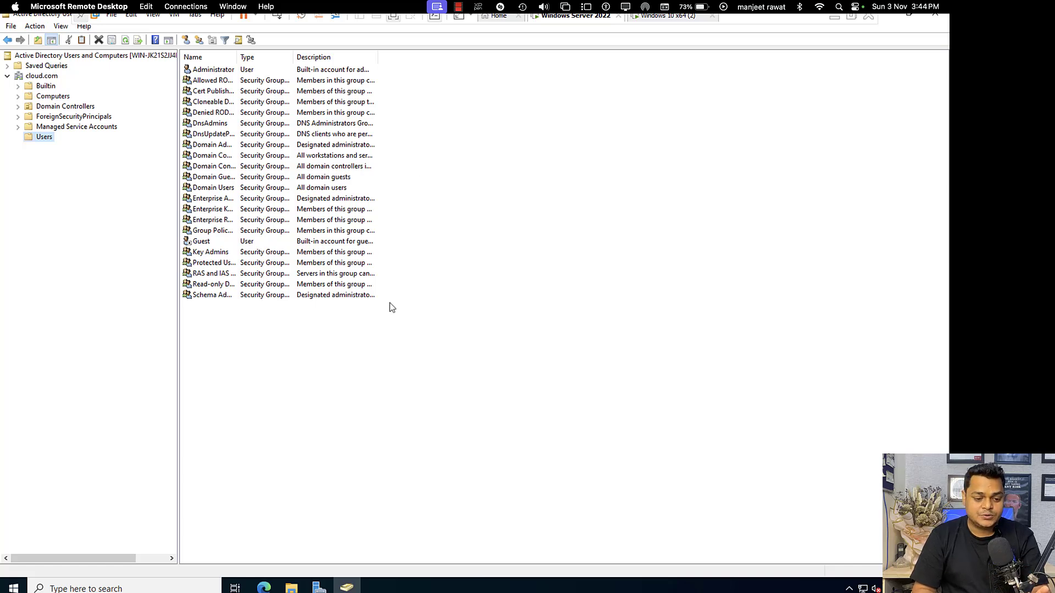
Choose New > User from the Users container's context menu
right_click(610, 272)
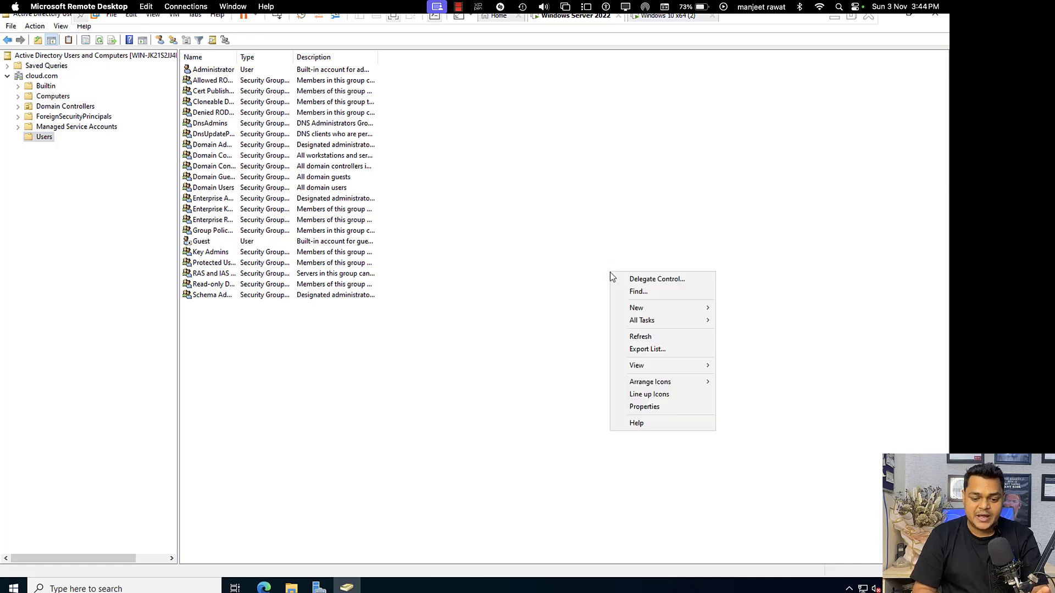
mouse_move(648, 311)
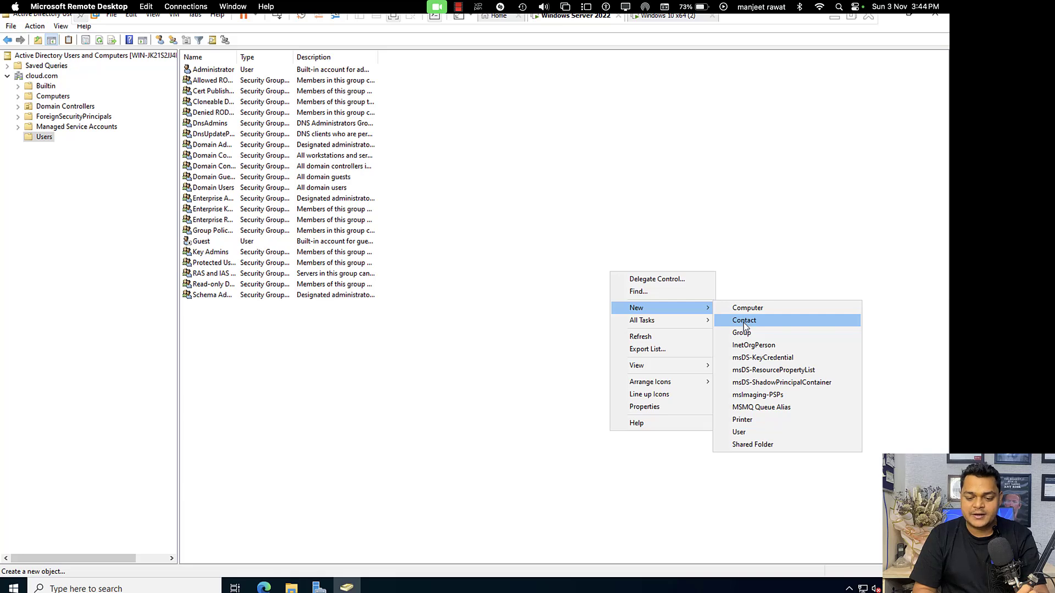
click(741, 433)
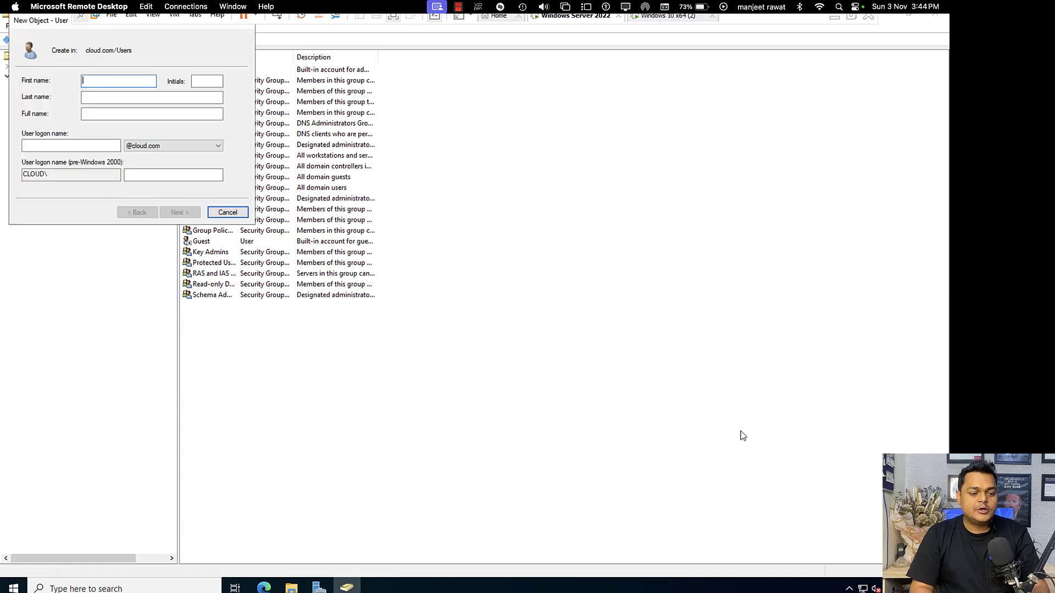
Centre the New Object – User dialog and enter 'Telnet' as first name and logon name
drag(38, 27, 512, 220)
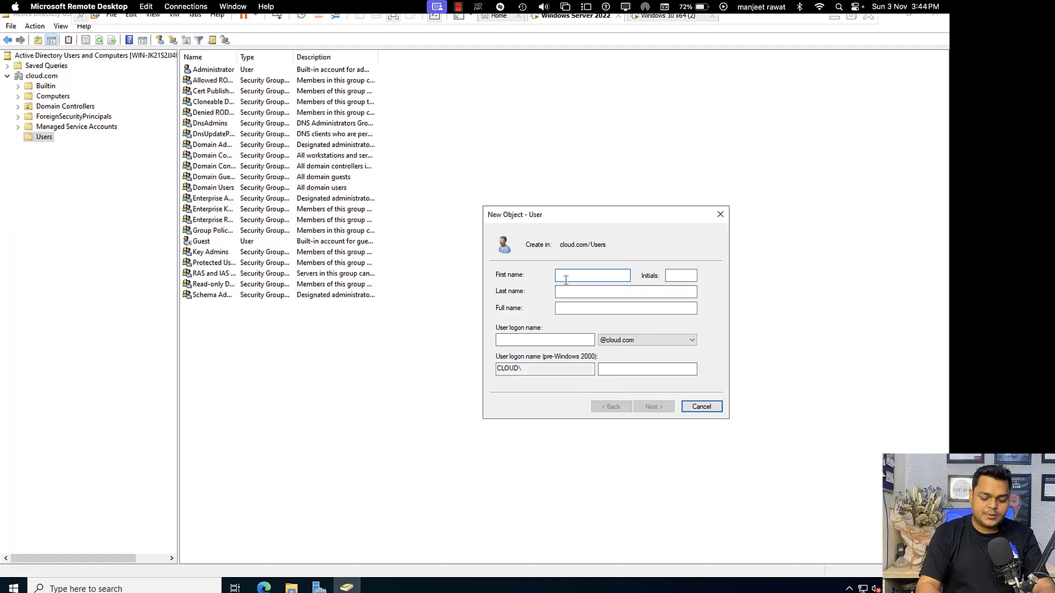
text(Telnet)
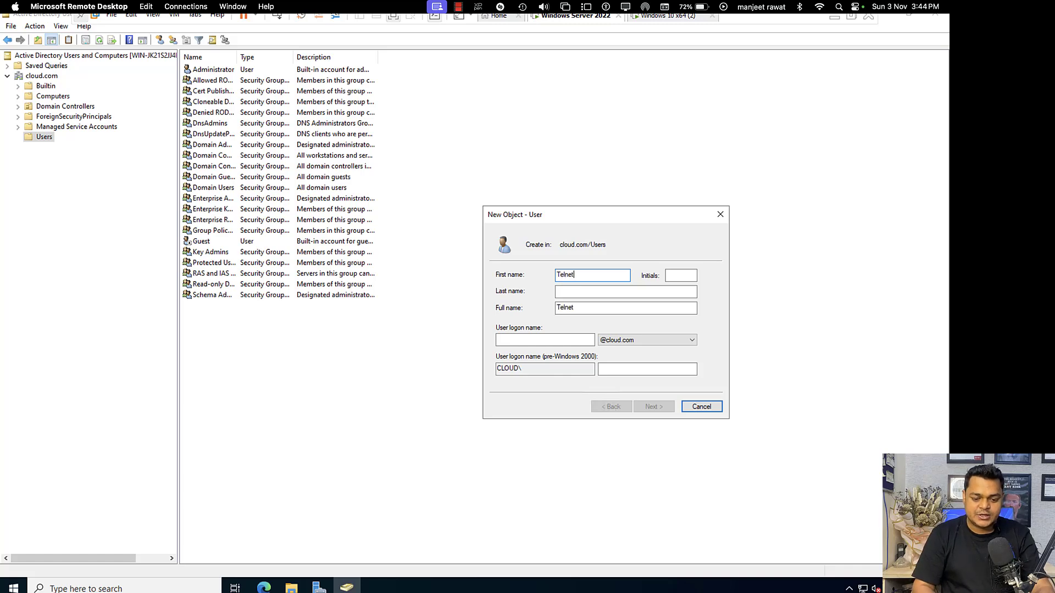
click(531, 340)
text(Telnet)
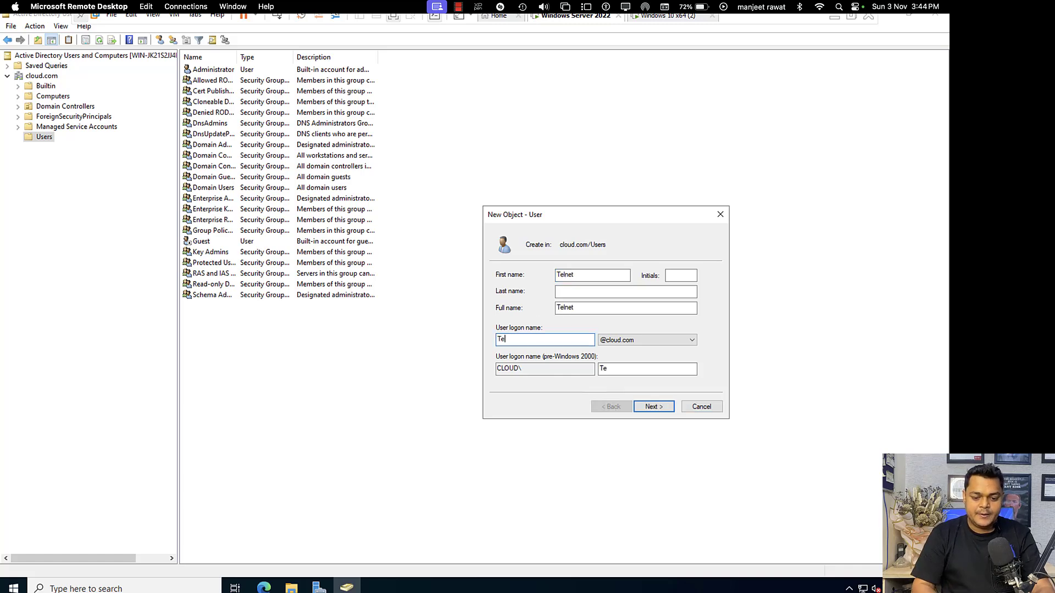
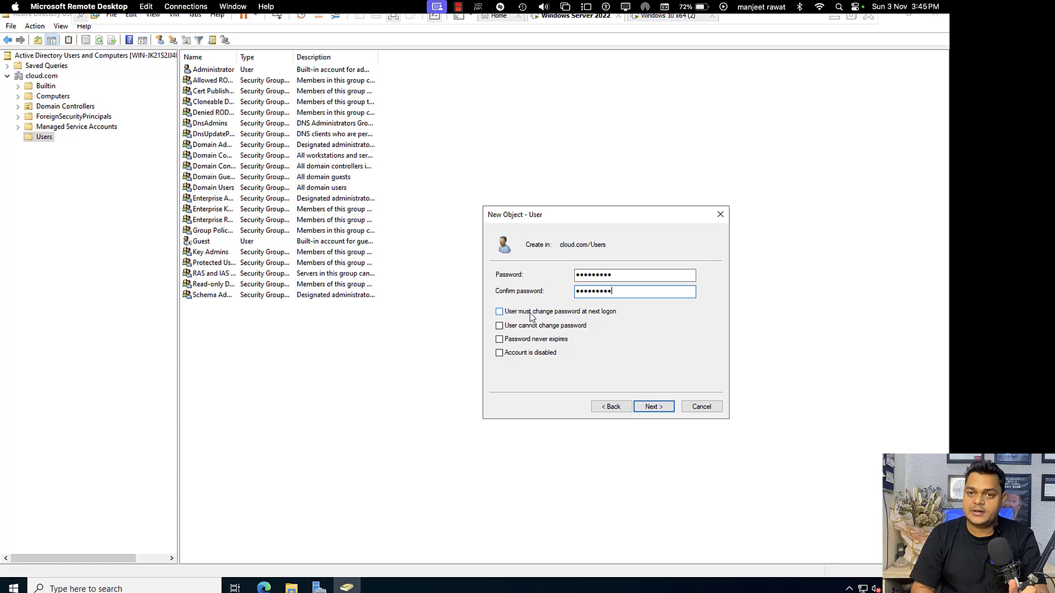
Leave 'User must change password at next logon' unchecked and complete the Telnet user wizard
click(531, 316)
click(531, 315)
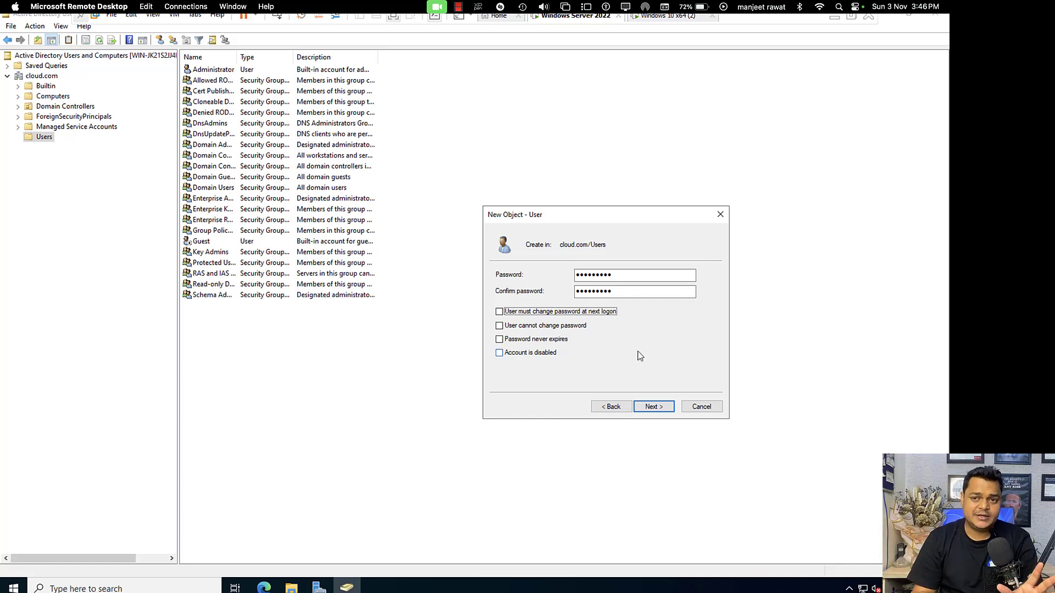
click(657, 410)
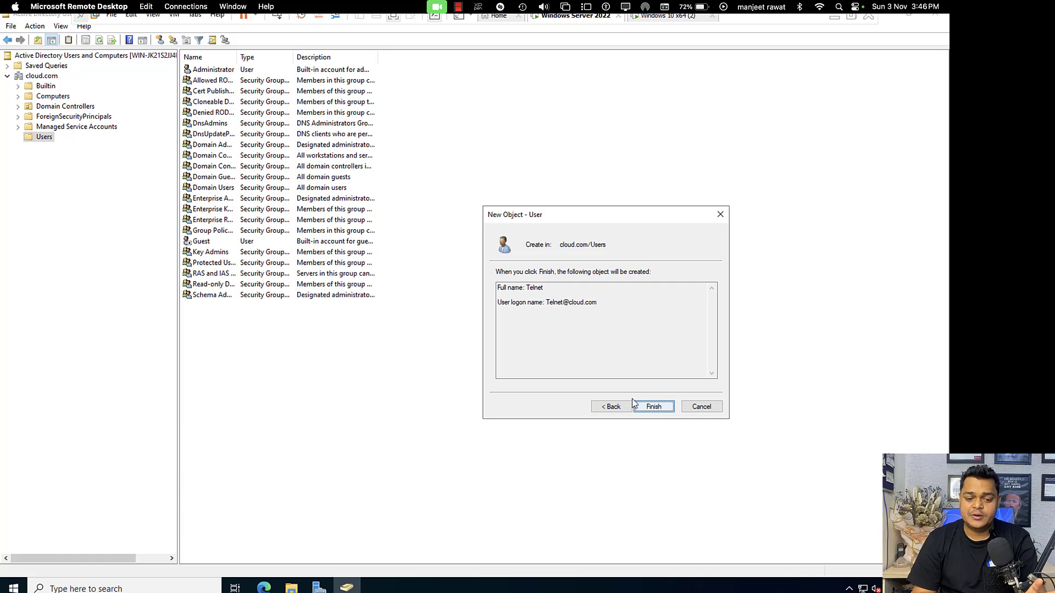
click(656, 410)
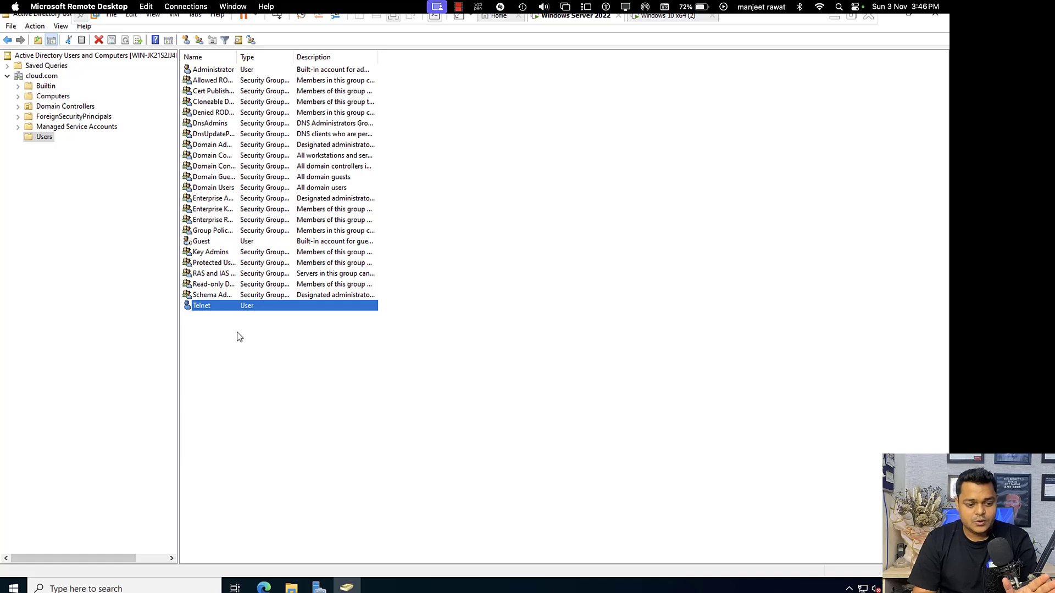
double_click(208, 306)
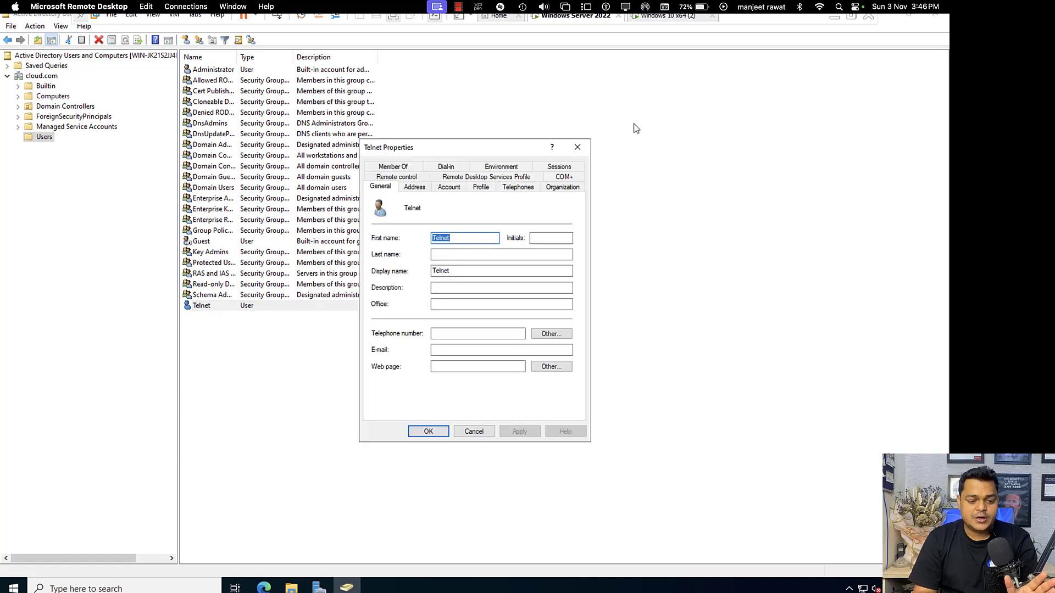
click(577, 147)
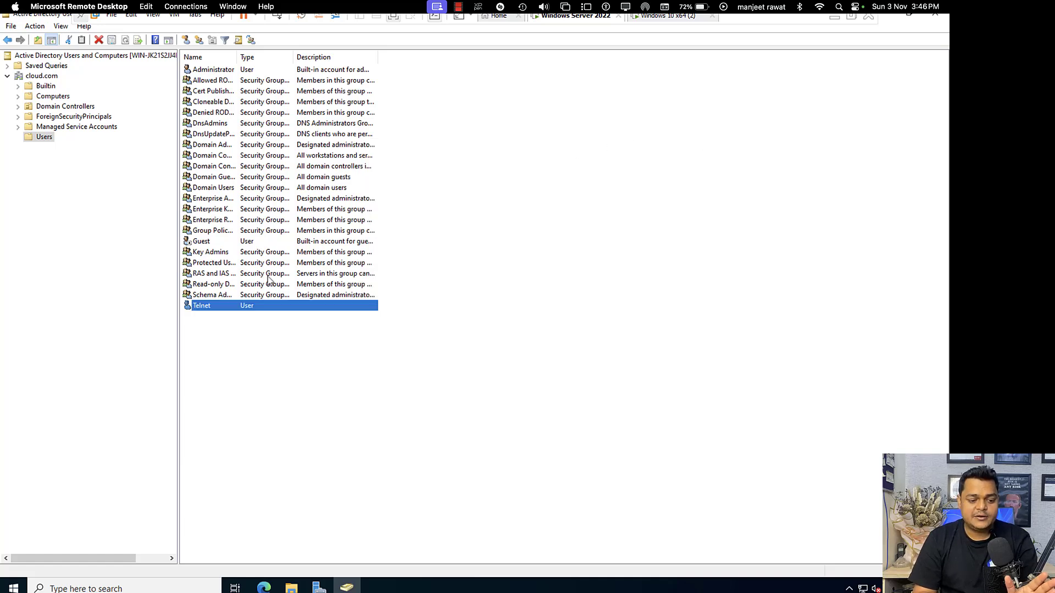
right_click(208, 314)
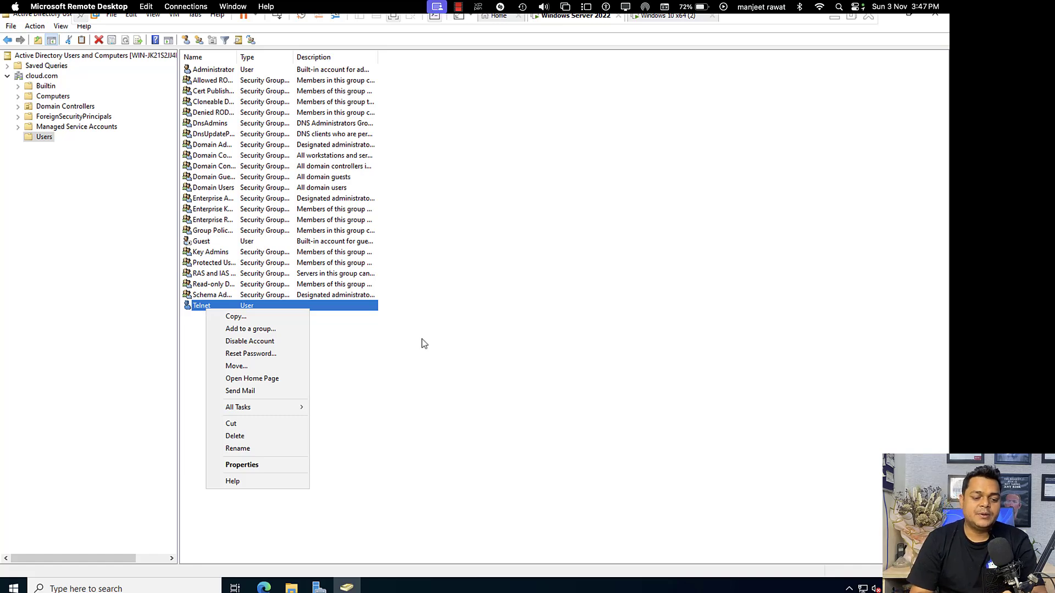
click(330, 336)
Bring up the context menu for the Telnet user
right_click(201, 306)
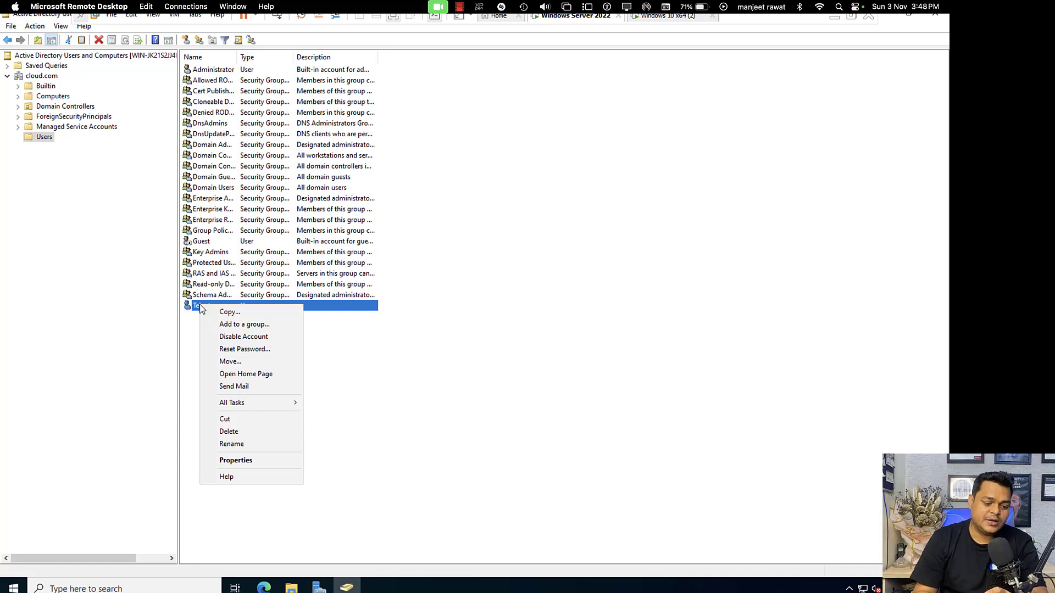
Open Telnet's properties and add it to Backup Operators on the Member Of tab
click(248, 461)
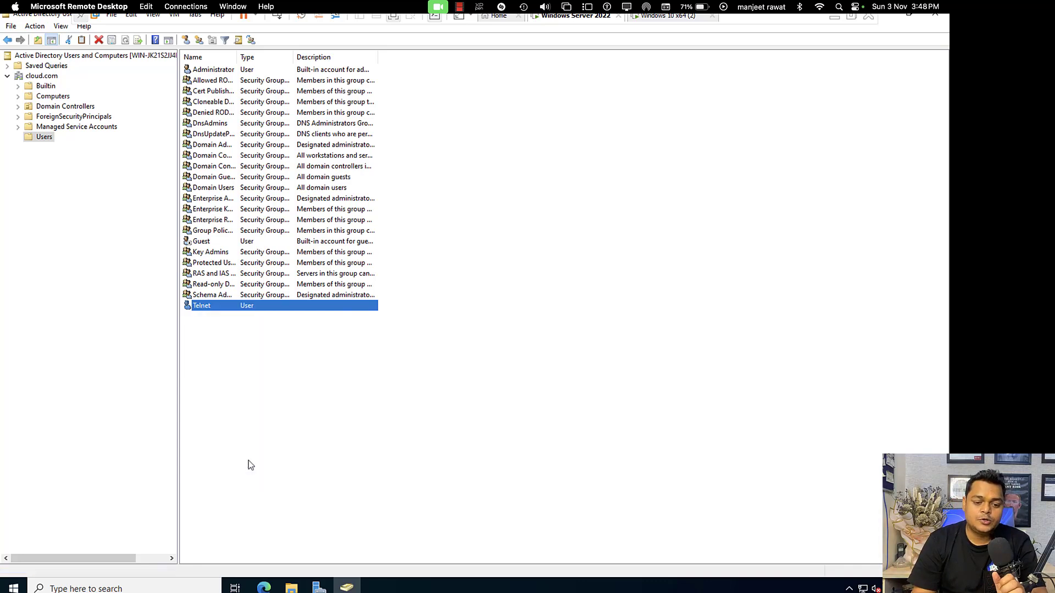
click(410, 170)
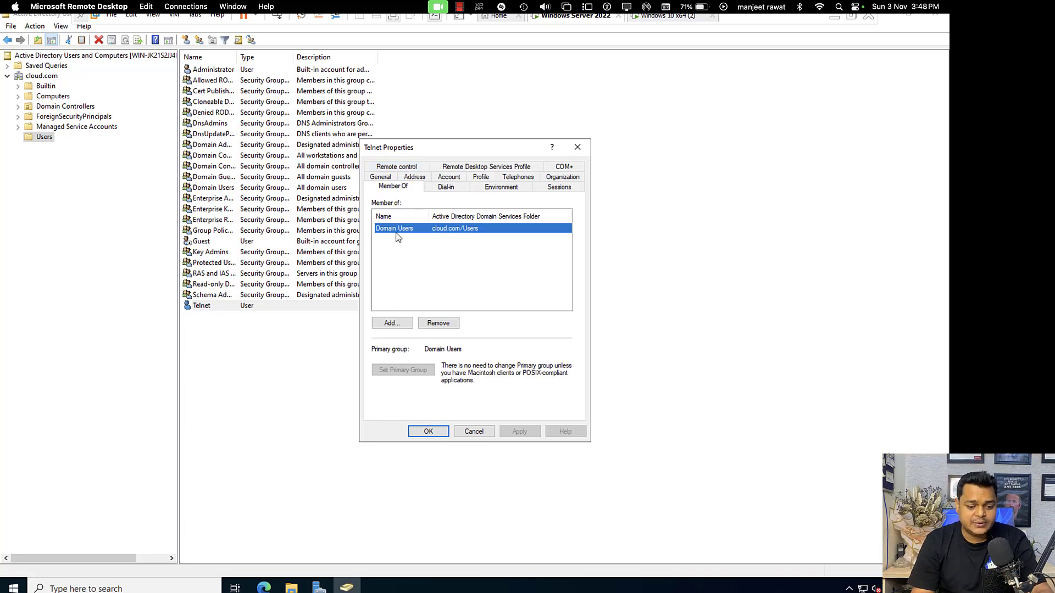
click(392, 323)
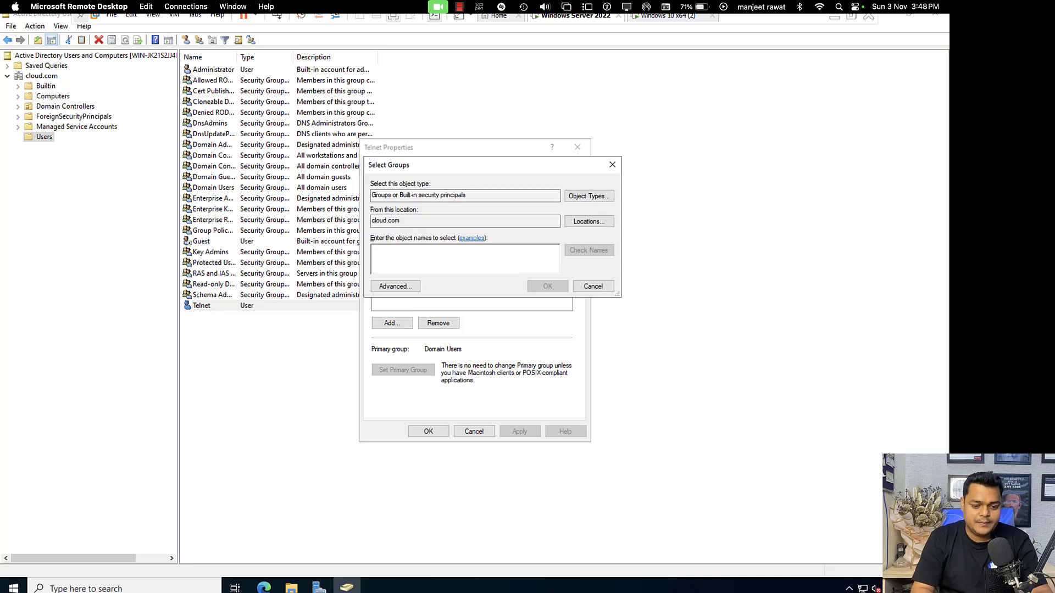
text(back)
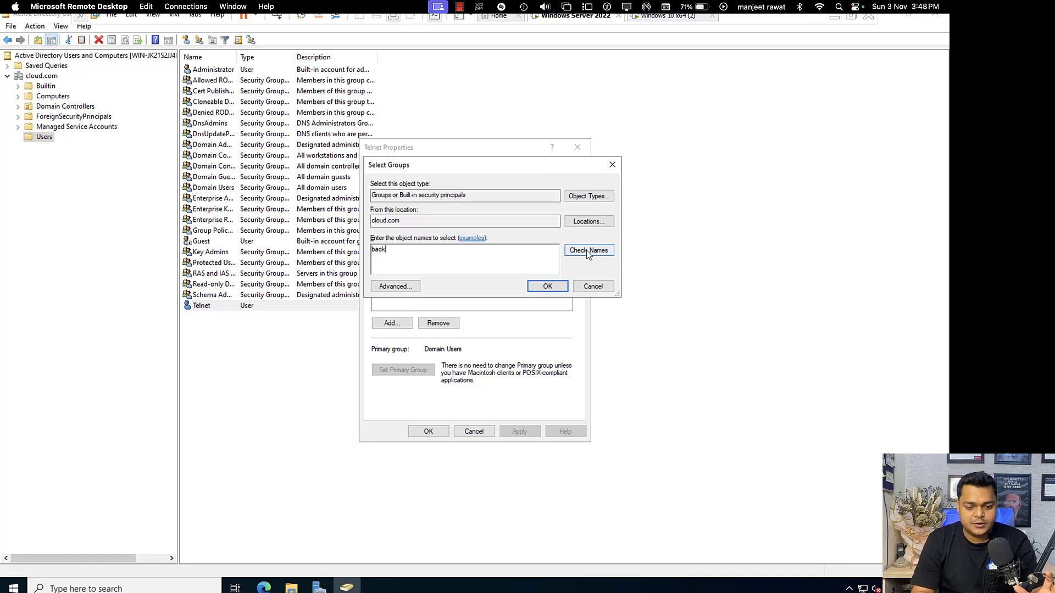
click(587, 250)
click(548, 287)
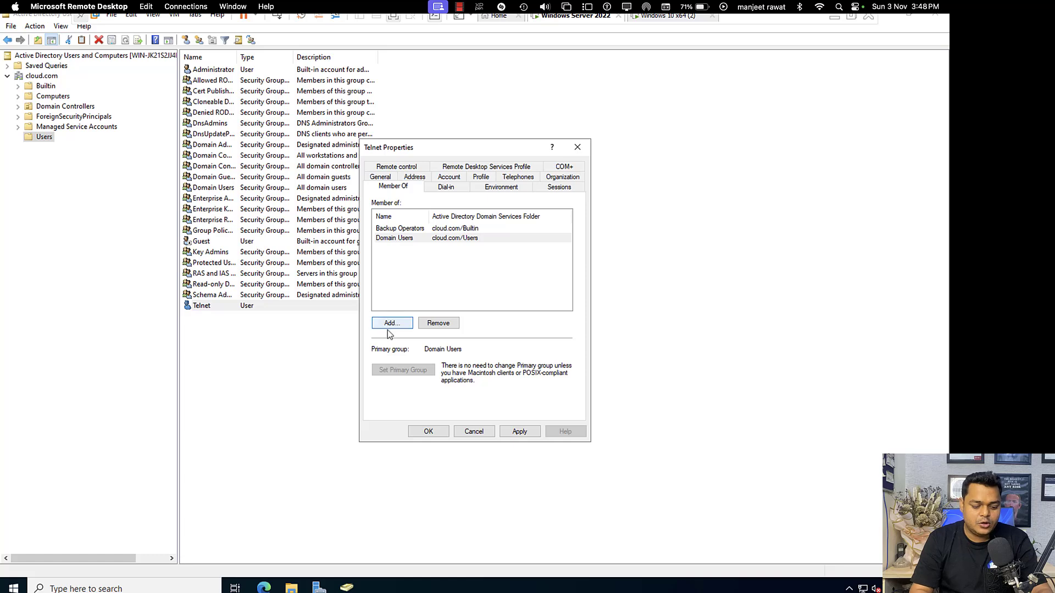
Add Telnet to Group Policy Creator Owners too, then apply and save
click(388, 328)
text(gr)
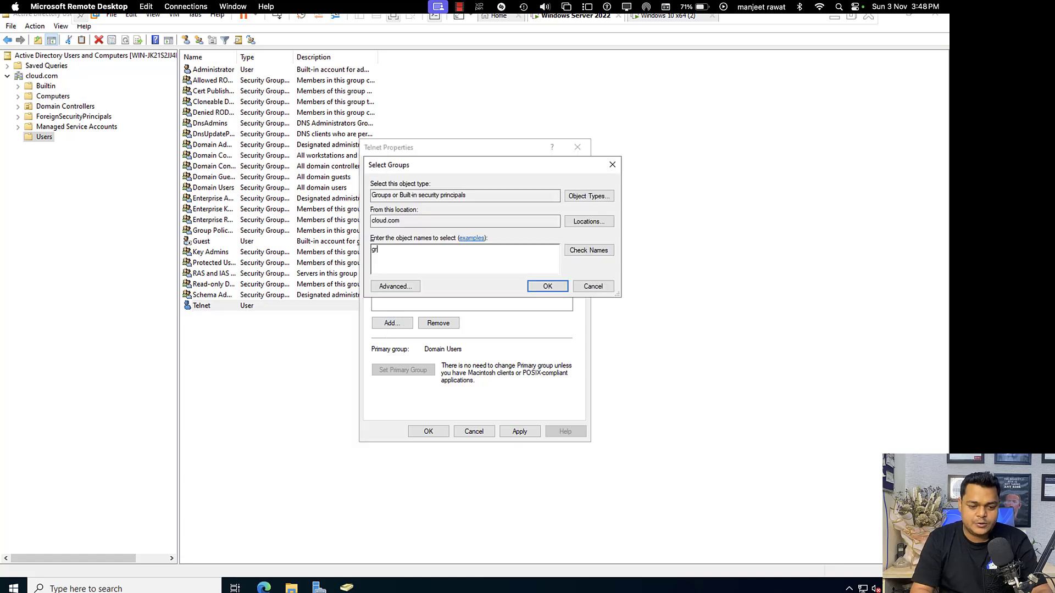
text(oup)
click(589, 250)
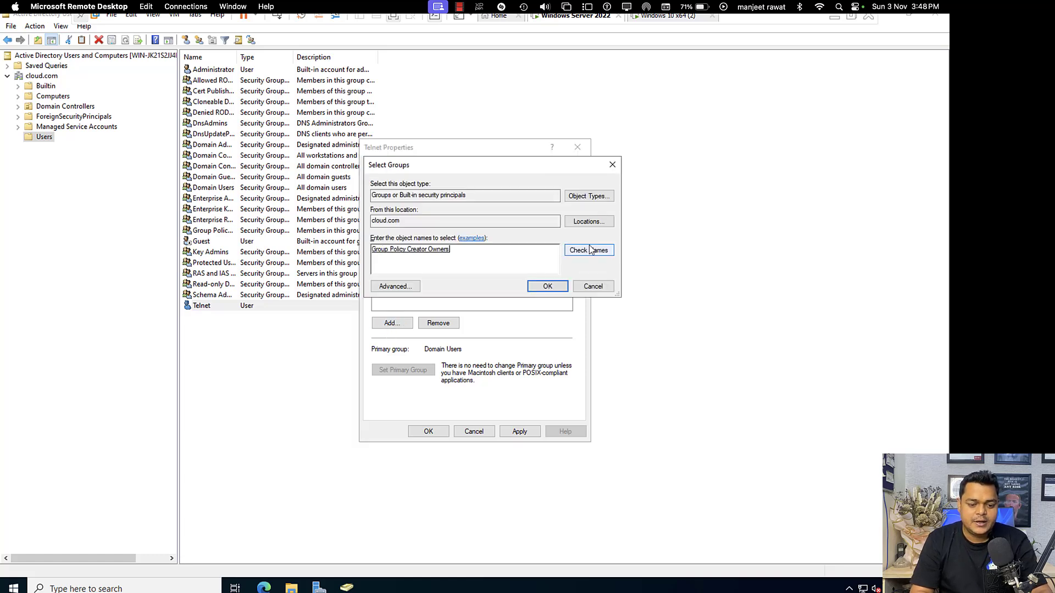
click(557, 288)
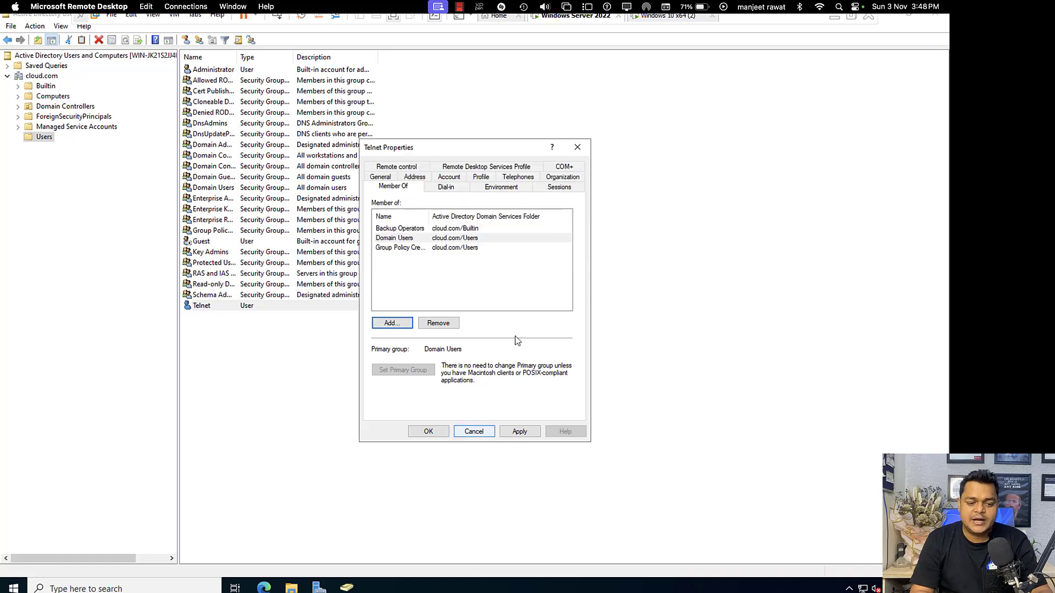
click(520, 432)
click(433, 433)
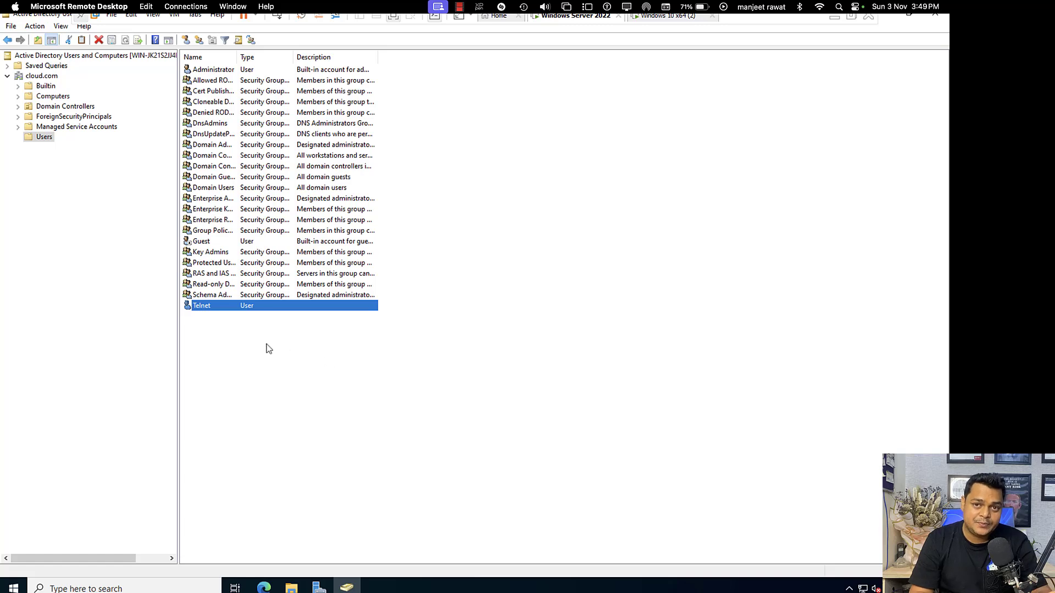
Copy the Telnet user into a new account with first name and logon name gcp
right_click(207, 309)
click(231, 317)
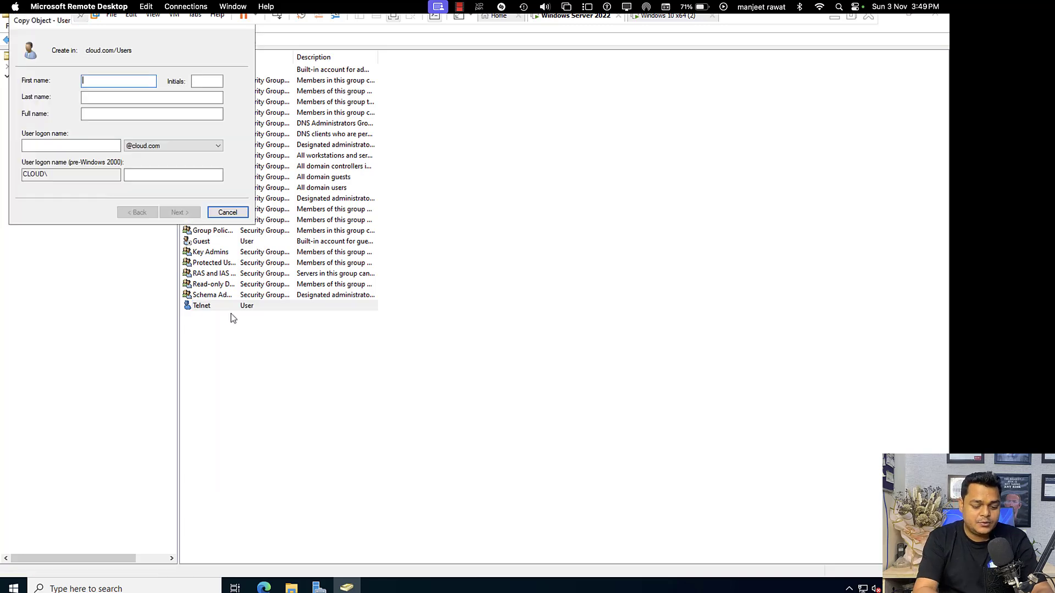
text(gcp)
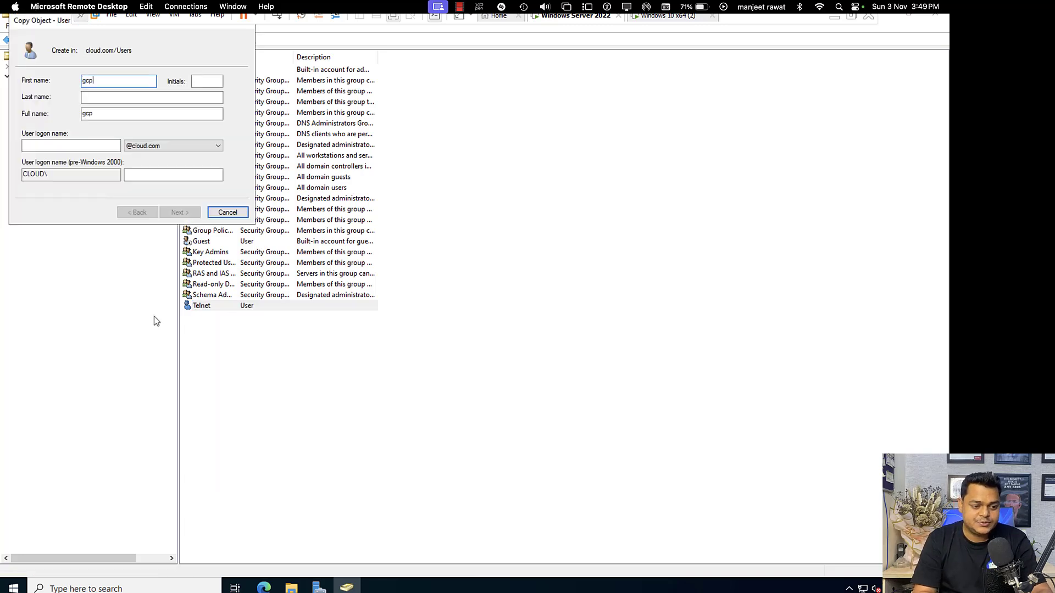
click(82, 144)
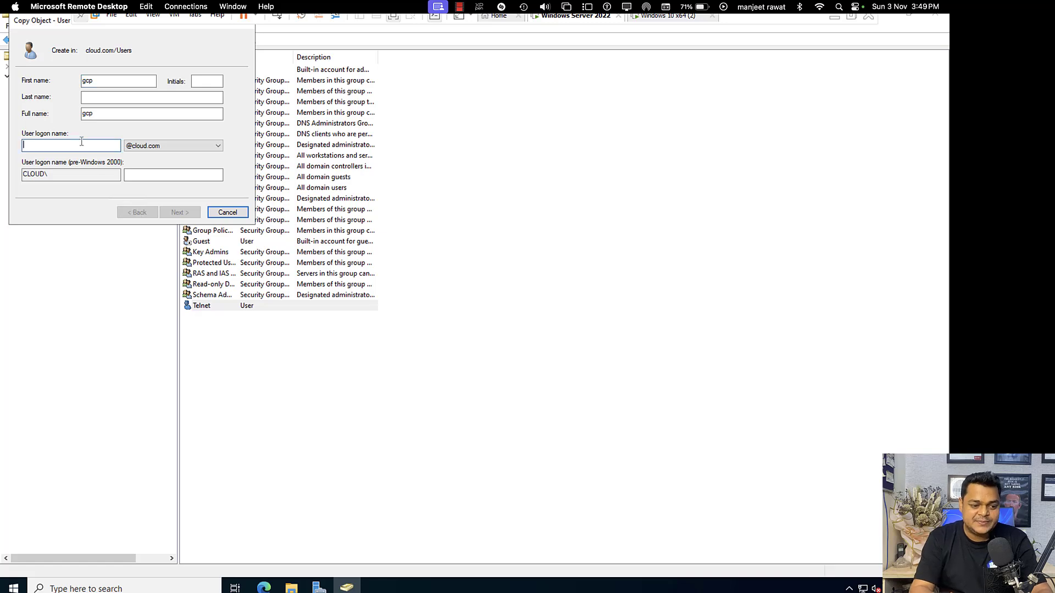
text(gcp)
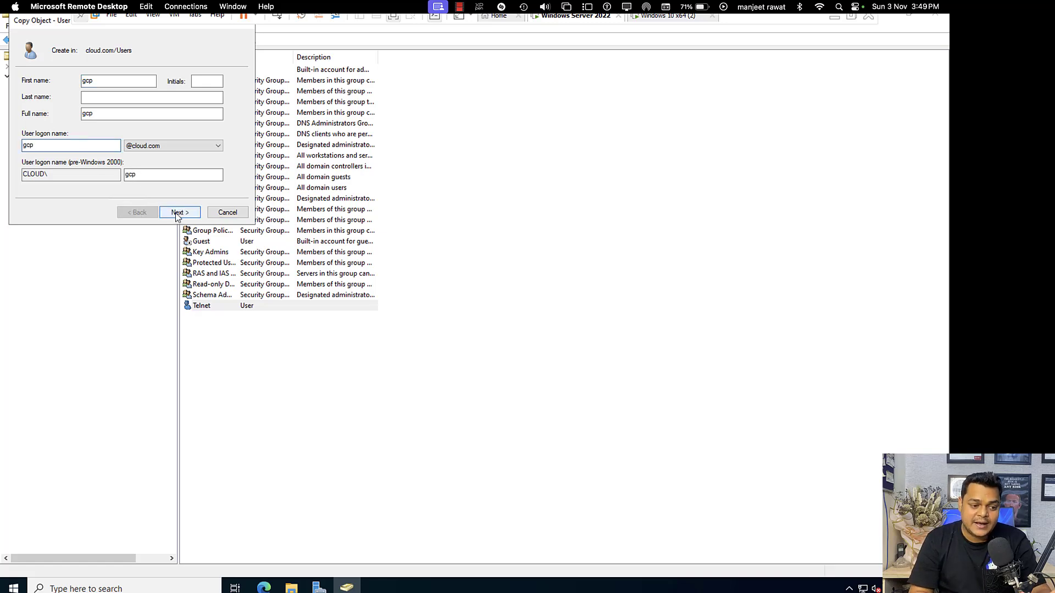
Enter and confirm the new account's password, then finish creating gcp
click(178, 213)
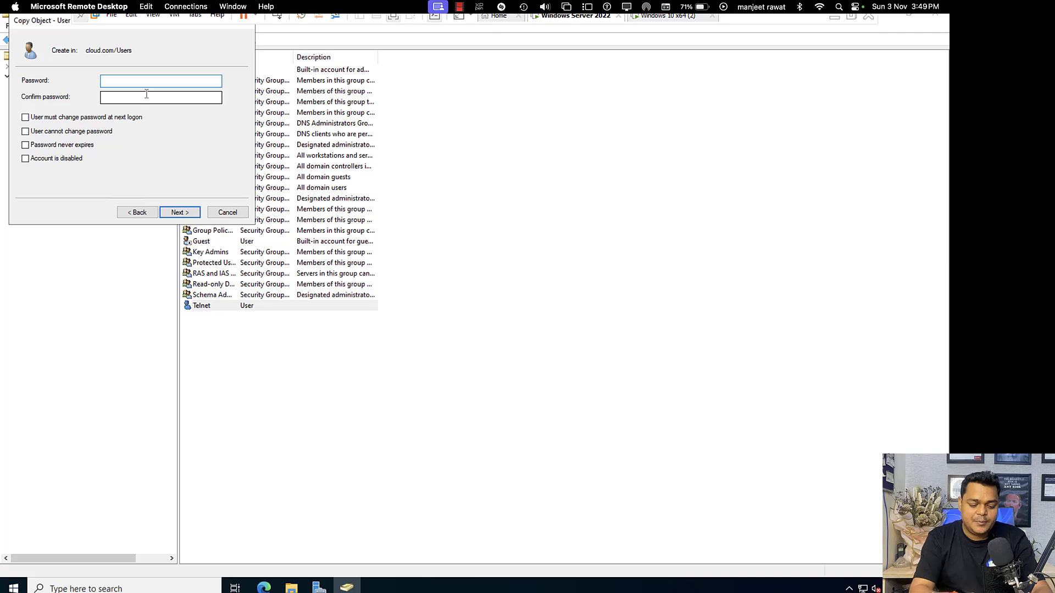
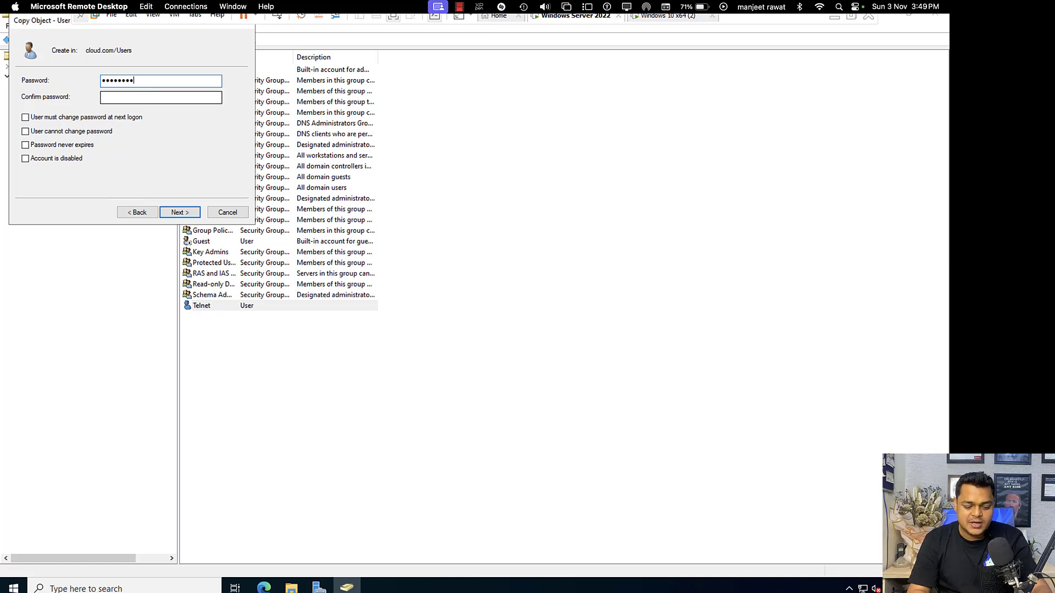
key(Tab)
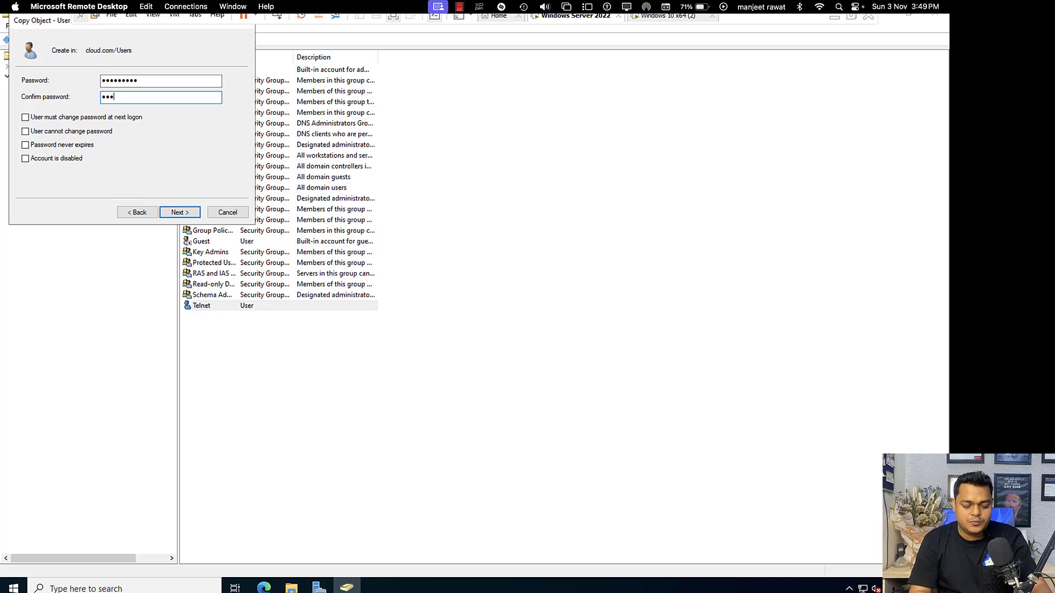
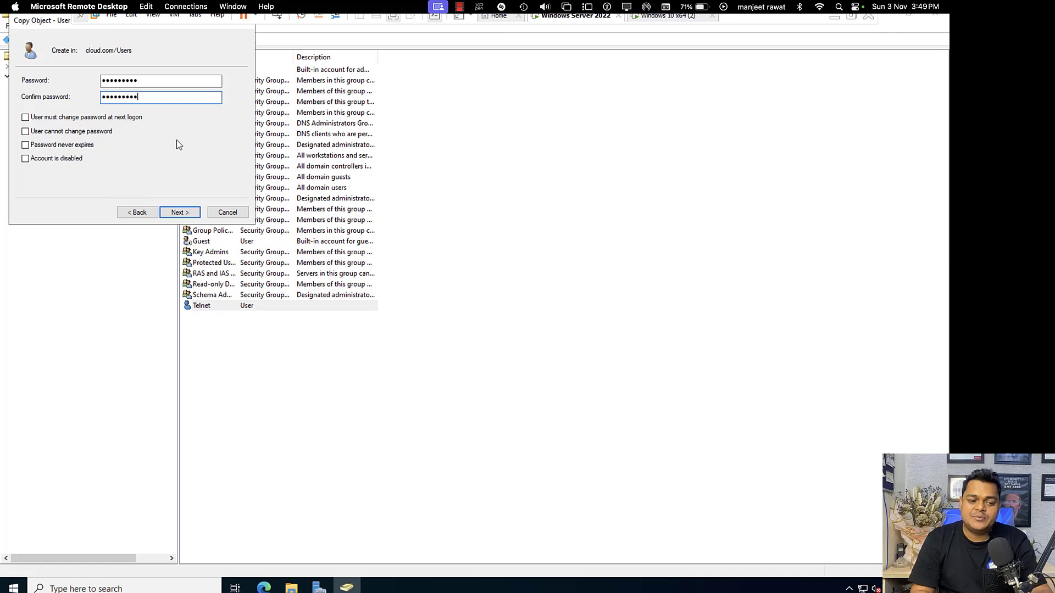
click(180, 213)
click(181, 213)
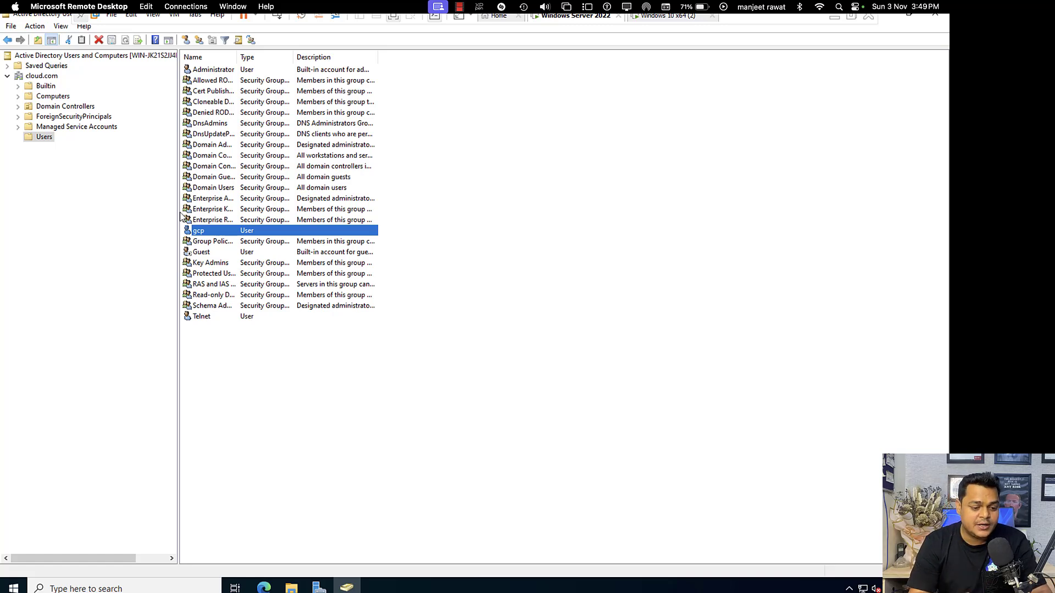
double_click(213, 234)
click(397, 173)
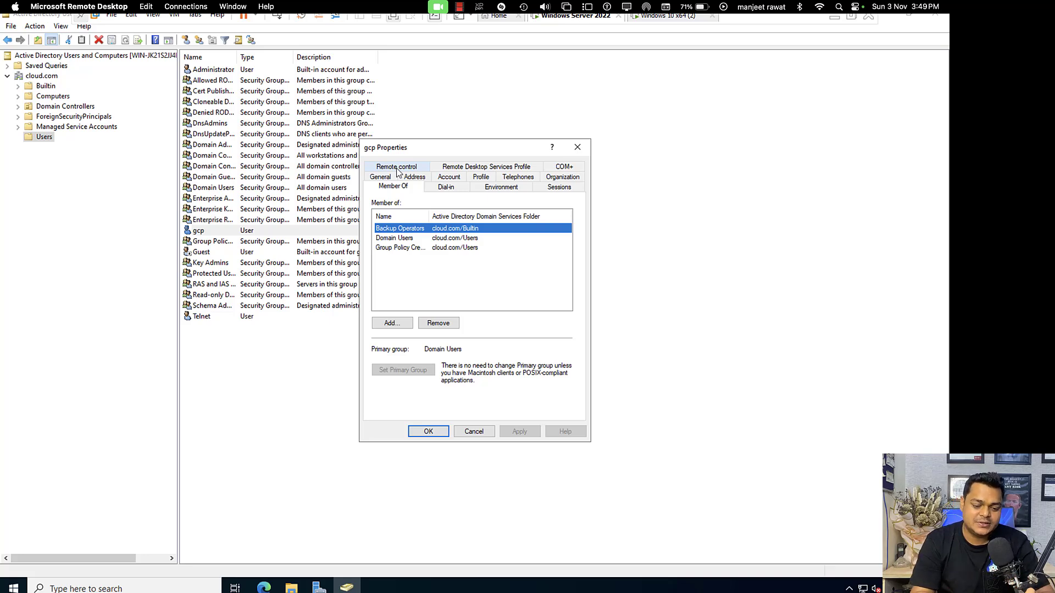
click(474, 431)
click(209, 321)
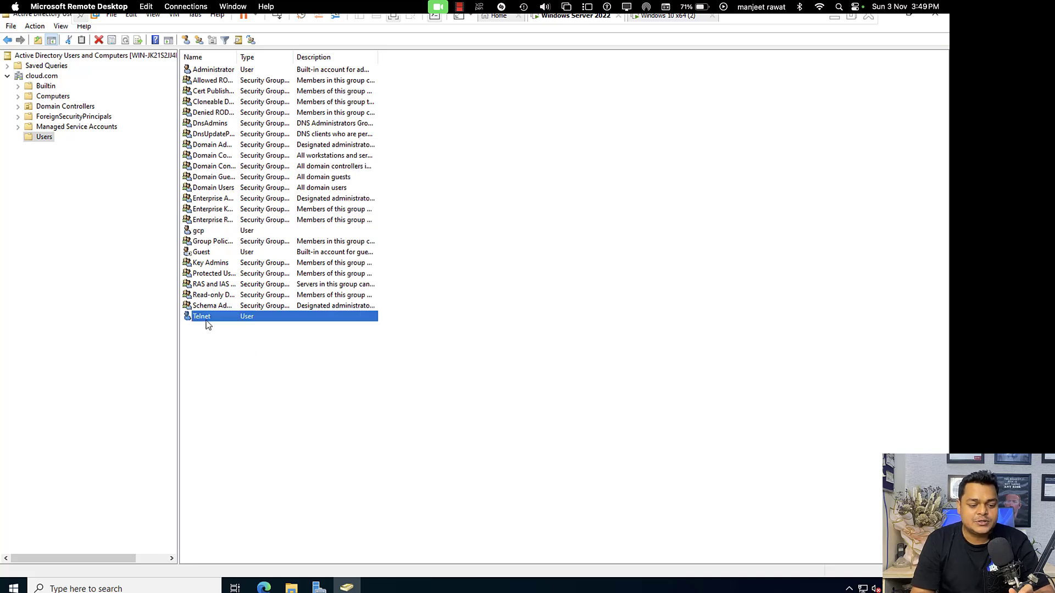
Show Telnet's context menu, then switch over to the OneNote 'ADDS Objects and Containers' page
right_click(206, 321)
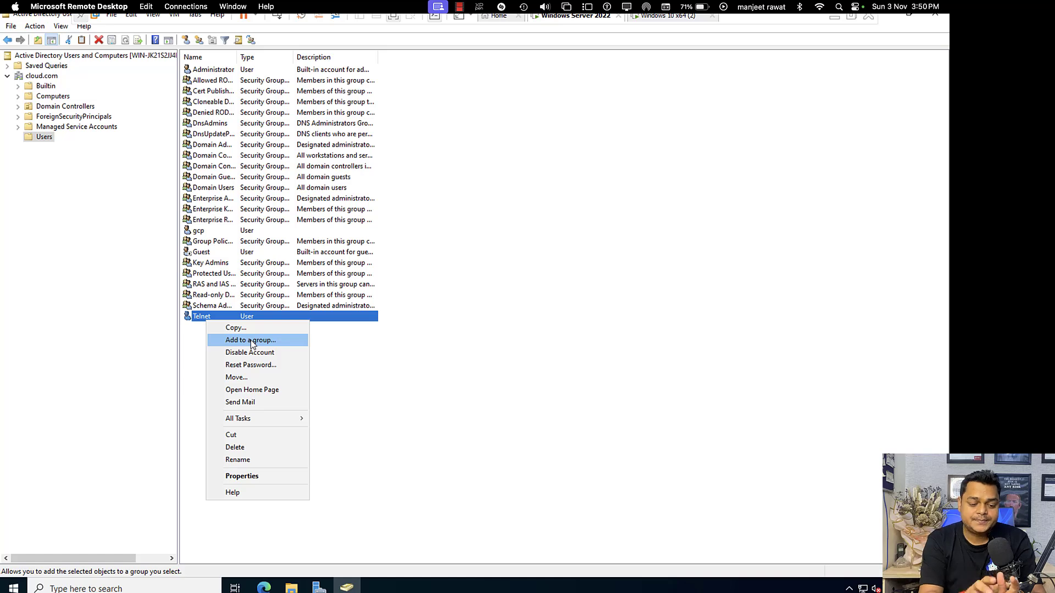
key(ctrl+Right)
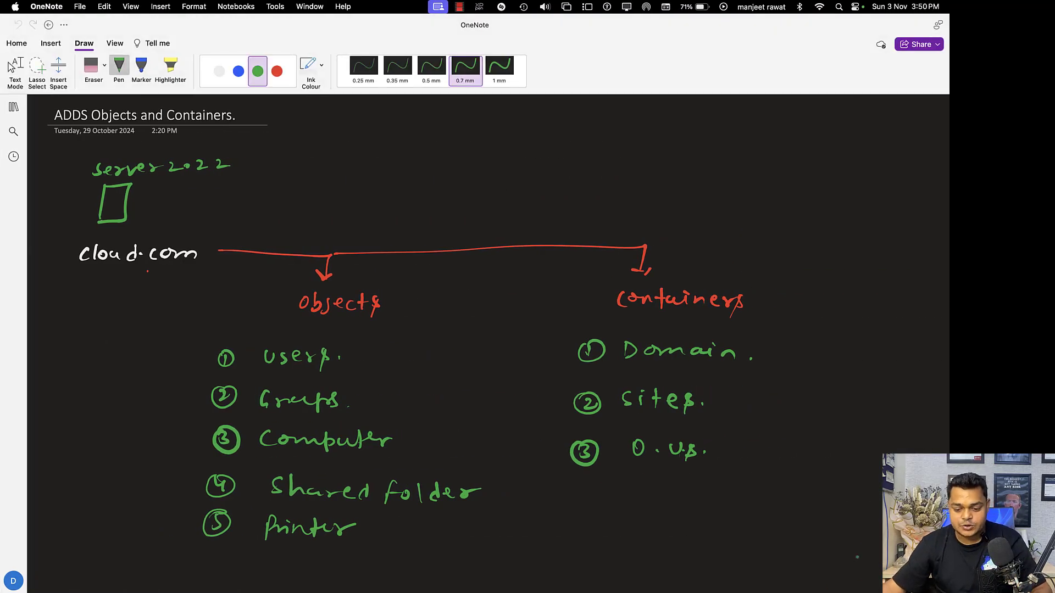
Handwrite 'cloud.com' in white ink below Printer and draw a box around it
scroll(857, 557, down, 7)
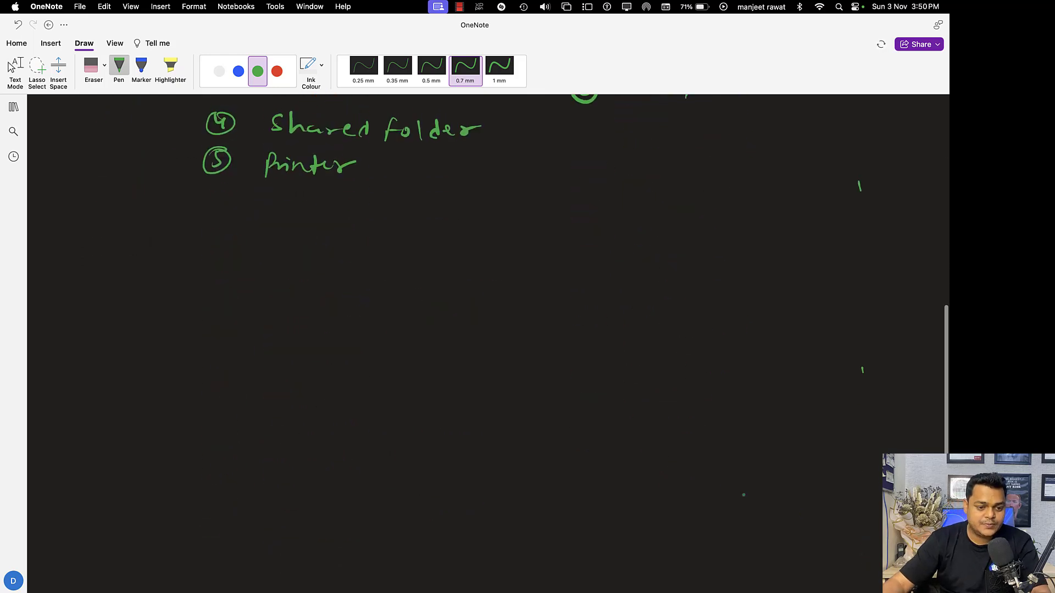
click(219, 71)
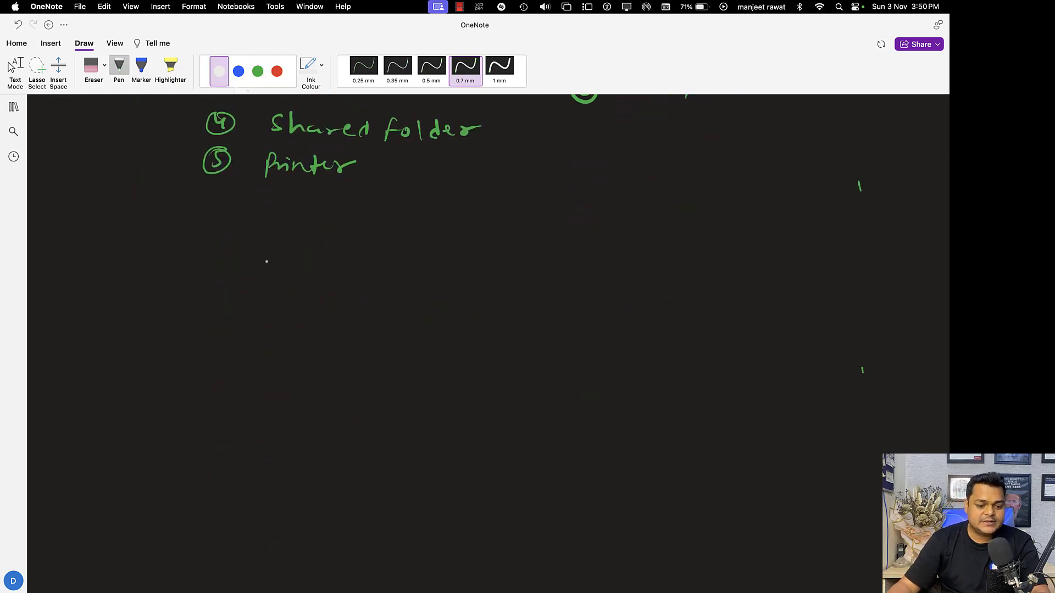
drag(279, 269, 271, 282)
mouse_move(283, 266)
mouse_down()
mouse_move(285, 281)
mouse_move(329, 267)
mouse_up()
drag(334, 277, 356, 276)
drag(367, 282, 385, 280)
mouse_move(261, 254)
mouse_down()
mouse_move(257, 288)
mouse_move(396, 249)
mouse_move(325, 292)
mouse_move(252, 290)
mouse_move(271, 335)
mouse_move(305, 337)
mouse_move(314, 324)
mouse_move(329, 336)
mouse_move(367, 336)
mouse_move(376, 323)
mouse_up()
Draw a red arrow from cloud.com to a boxed 'Backup' label, plus a downward branch
click(257, 71)
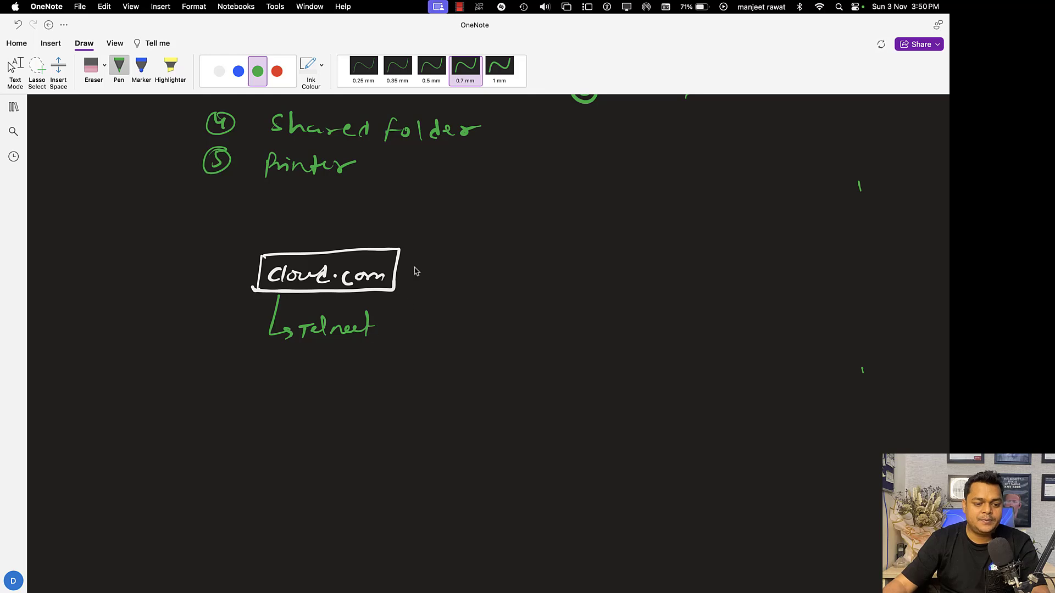
click(277, 71)
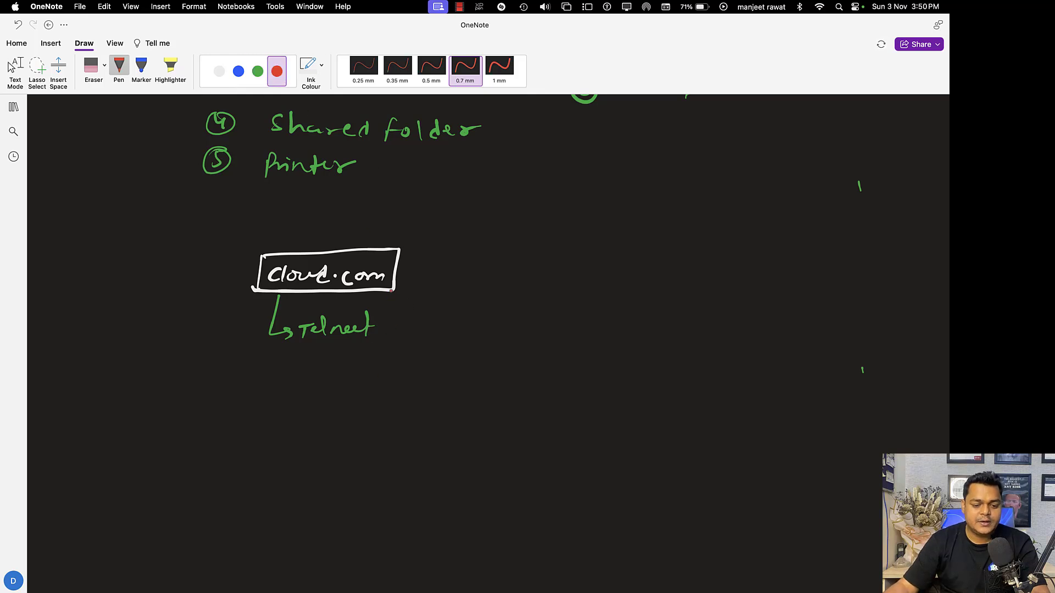
mouse_move(400, 289)
mouse_down()
mouse_move(509, 289)
mouse_move(504, 306)
mouse_move(643, 290)
mouse_up()
drag(531, 272, 537, 307)
mouse_move(533, 271)
mouse_down()
mouse_move(580, 273)
mouse_move(612, 305)
mouse_up()
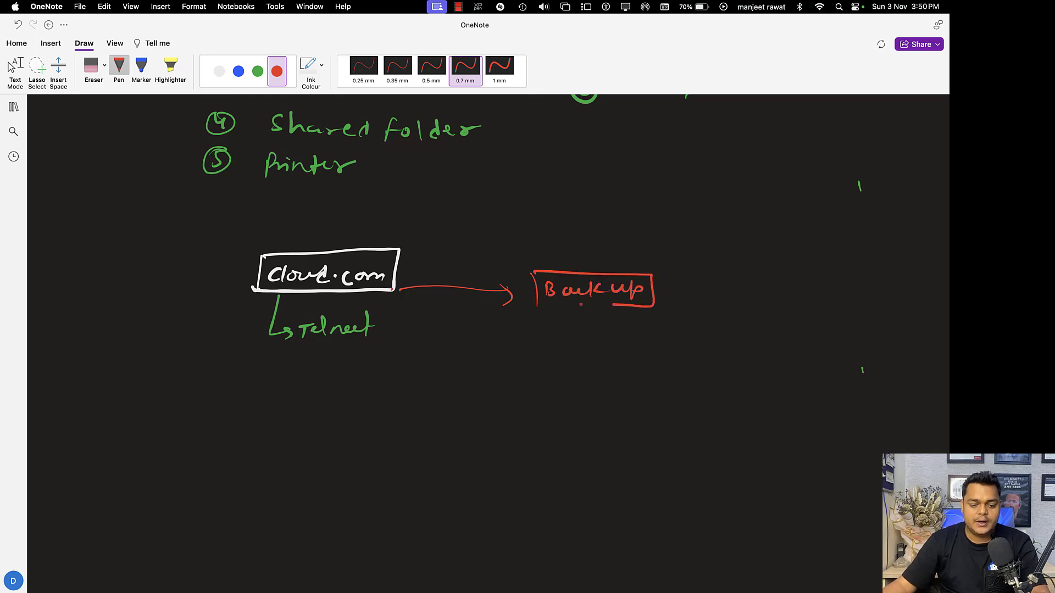
drag(537, 308, 612, 306)
mouse_move(459, 286)
mouse_down()
mouse_move(465, 391)
mouse_move(574, 391)
mouse_up()
Handwrite 'Application' in red beside the lower arrow and box it
drag(556, 385, 593, 388)
drag(604, 379, 650, 388)
click(648, 378)
drag(668, 381, 672, 388)
mouse_move(663, 378)
mouse_down()
mouse_move(679, 375)
mouse_move(687, 390)
mouse_up()
drag(696, 380, 722, 394)
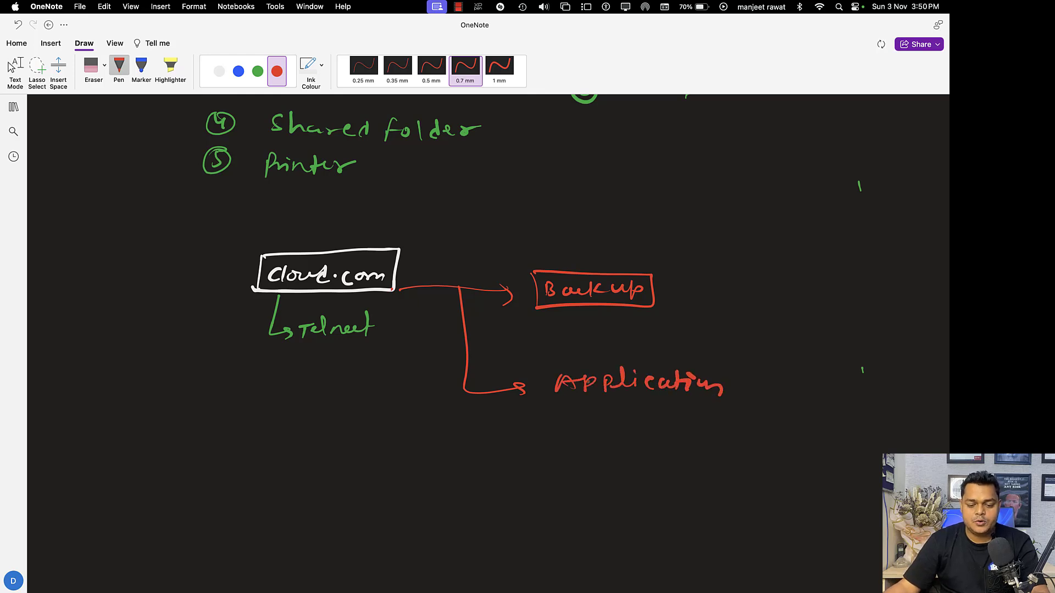
mouse_move(542, 366)
mouse_down()
mouse_move(543, 400)
mouse_move(697, 367)
mouse_move(729, 409)
mouse_move(554, 404)
mouse_up()
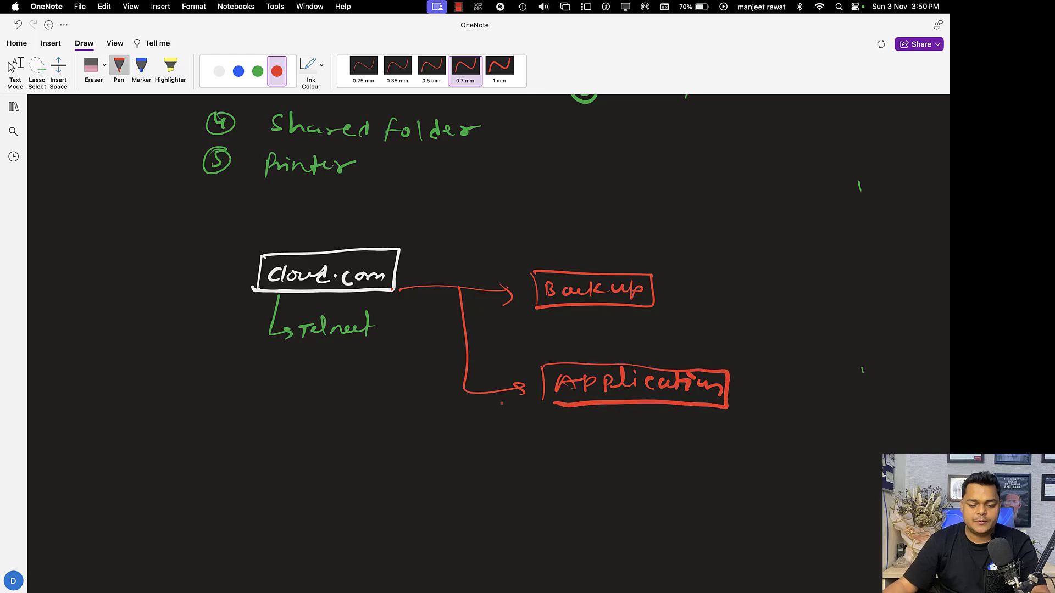
Add a third red branch arrow leading to a boxed 'network operator' label
mouse_move(464, 392)
mouse_down()
mouse_move(461, 452)
mouse_move(531, 482)
mouse_move(582, 479)
mouse_move(586, 469)
mouse_up()
drag(587, 476, 608, 483)
mouse_move(610, 477)
mouse_down()
mouse_move(639, 471)
mouse_move(691, 492)
mouse_move(717, 477)
mouse_move(728, 494)
mouse_up()
mouse_move(727, 478)
mouse_down()
mouse_move(788, 467)
mouse_move(816, 476)
mouse_up()
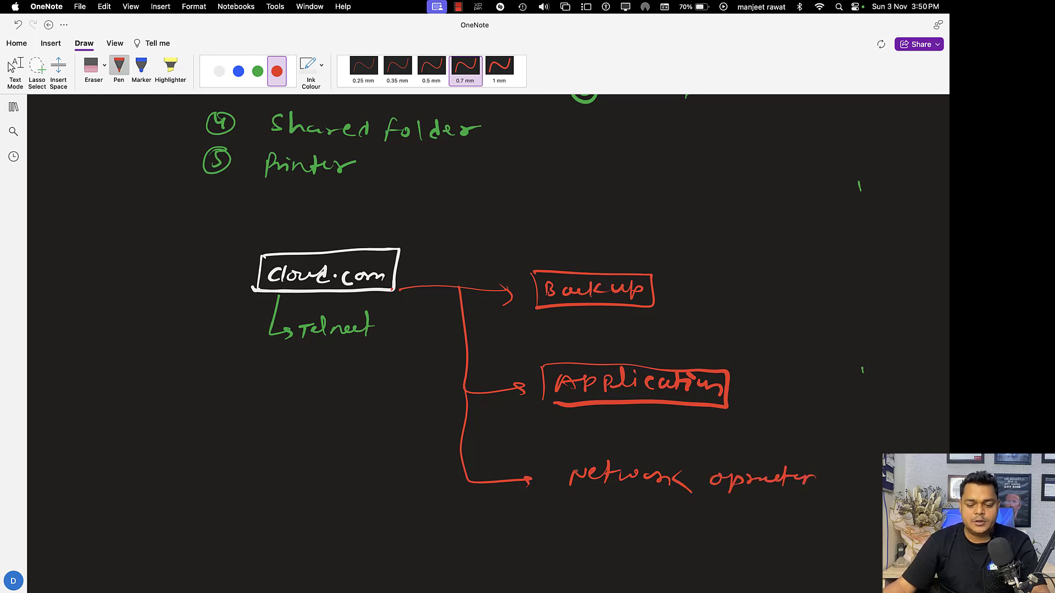
mouse_move(552, 460)
mouse_down()
mouse_move(554, 498)
mouse_move(707, 459)
mouse_move(819, 465)
mouse_move(712, 496)
mouse_move(556, 498)
mouse_up()
In green ink, write 'R.C → Add to Group' under Telnet and box it
click(256, 72)
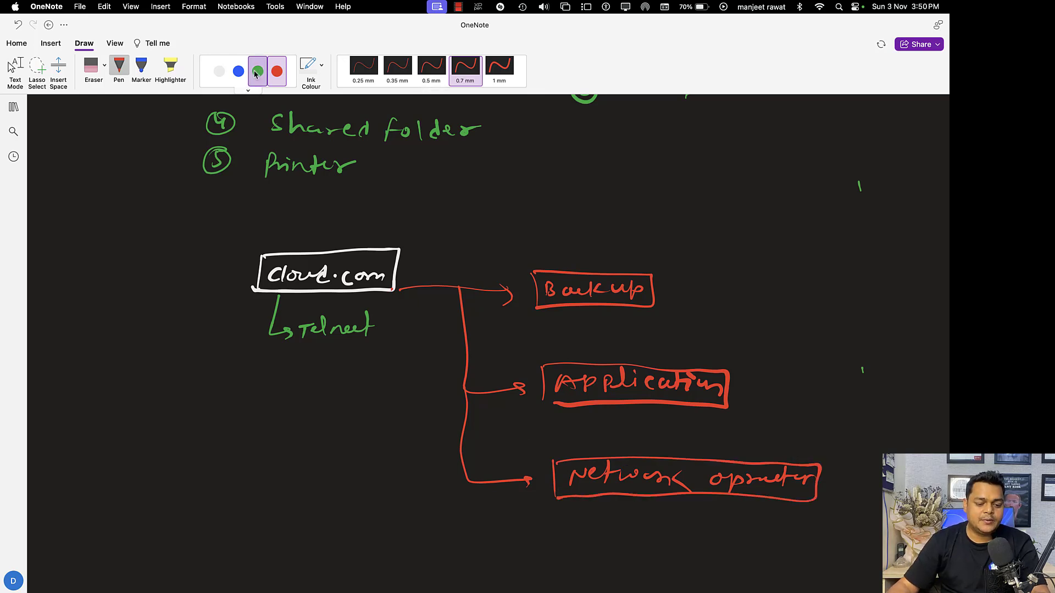
mouse_move(308, 355)
mouse_down()
mouse_move(308, 371)
mouse_move(330, 363)
mouse_move(317, 387)
mouse_up()
click(324, 363)
mouse_move(308, 386)
mouse_down()
mouse_move(322, 397)
mouse_move(300, 427)
mouse_move(309, 411)
mouse_up()
drag(318, 408, 315, 424)
drag(332, 404, 326, 421)
drag(349, 404, 348, 421)
drag(345, 411, 396, 407)
drag(405, 408, 422, 413)
drag(420, 401, 435, 419)
drag(287, 407, 281, 443)
mouse_move(291, 408)
mouse_down()
mouse_move(382, 399)
mouse_move(444, 410)
mouse_move(282, 434)
mouse_up()
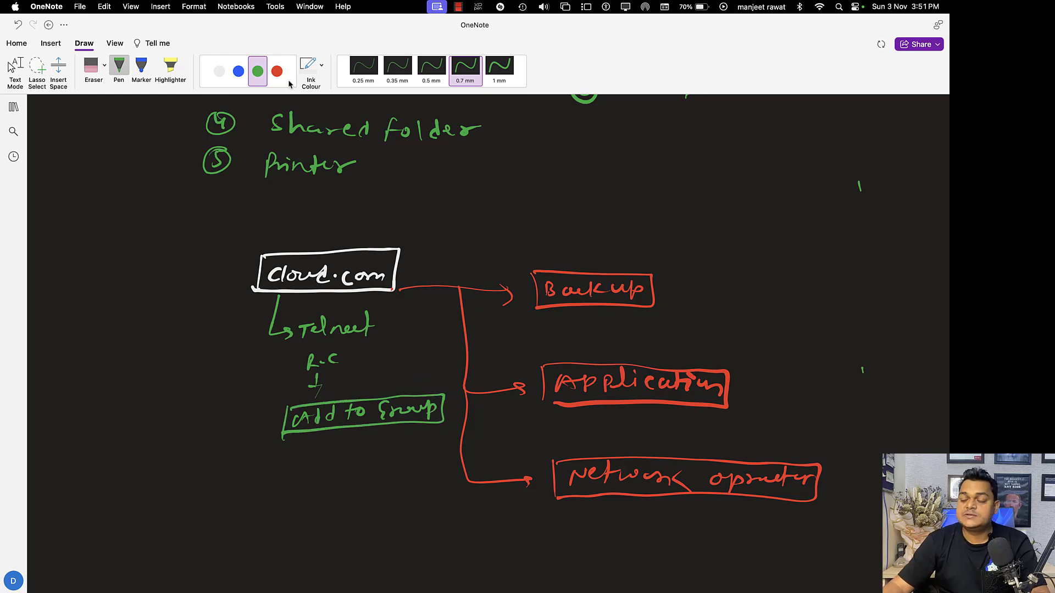
In white ink, circle Telnet and write 'Telnet' above the Backup and Application boxes
click(219, 71)
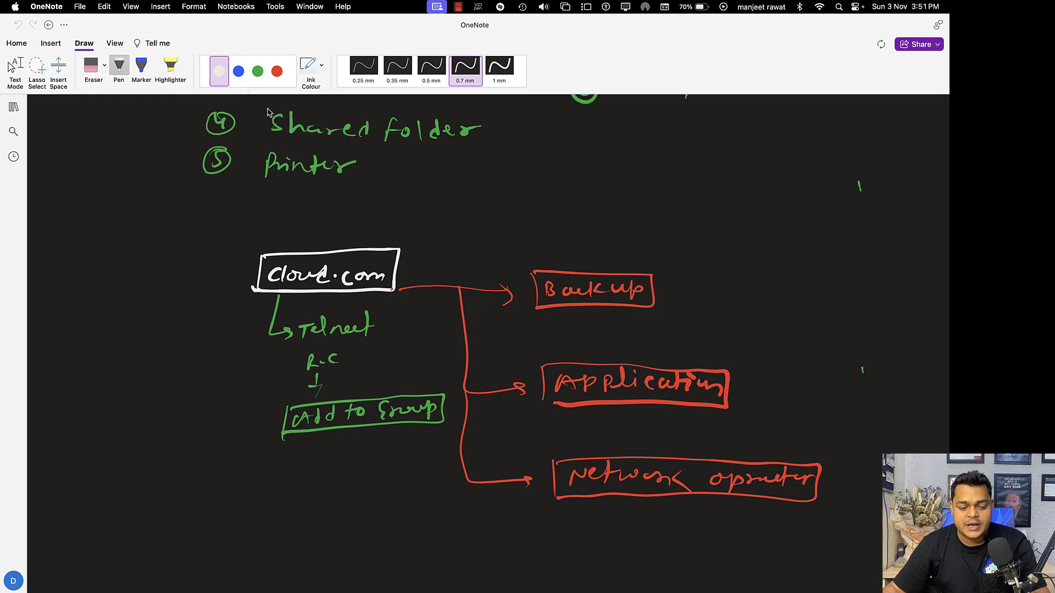
mouse_move(310, 309)
mouse_down()
mouse_move(390, 328)
mouse_move(321, 307)
mouse_up()
mouse_move(558, 254)
mouse_down()
mouse_move(565, 266)
mouse_move(625, 255)
mouse_up()
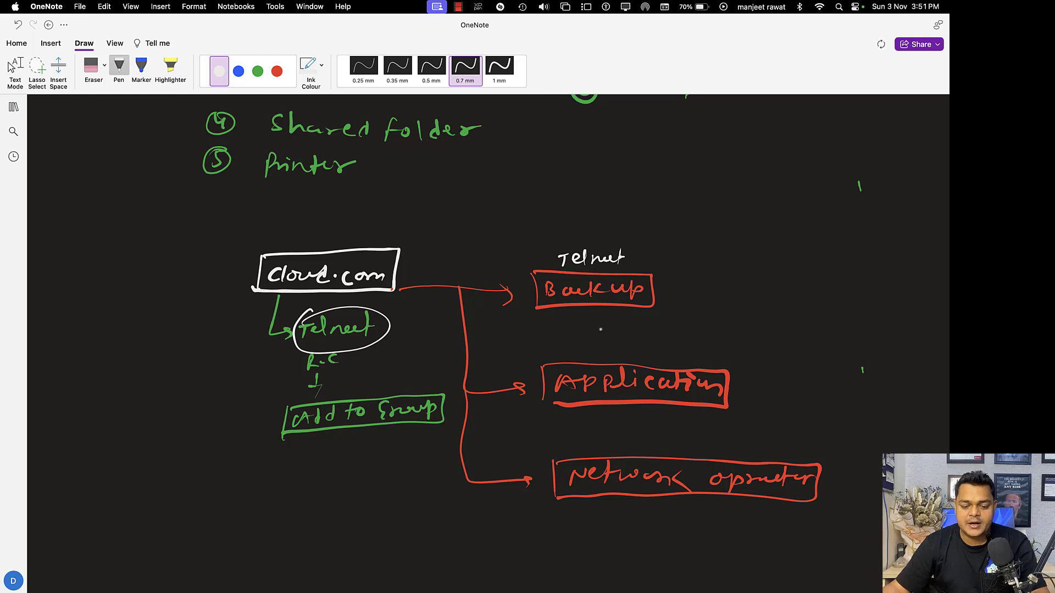
drag(581, 346, 581, 360)
drag(575, 347, 598, 352)
mouse_move(593, 338)
mouse_down()
mouse_move(604, 357)
mouse_move(625, 356)
mouse_up()
mouse_move(626, 355)
mouse_down()
mouse_move(637, 338)
mouse_move(635, 360)
mouse_up()
drag(629, 350, 643, 348)
Write 'Telnet' above the Network operator box and exit inking mode
drag(607, 439, 606, 456)
drag(602, 438, 662, 451)
drag(667, 440, 668, 454)
drag(659, 442, 678, 439)
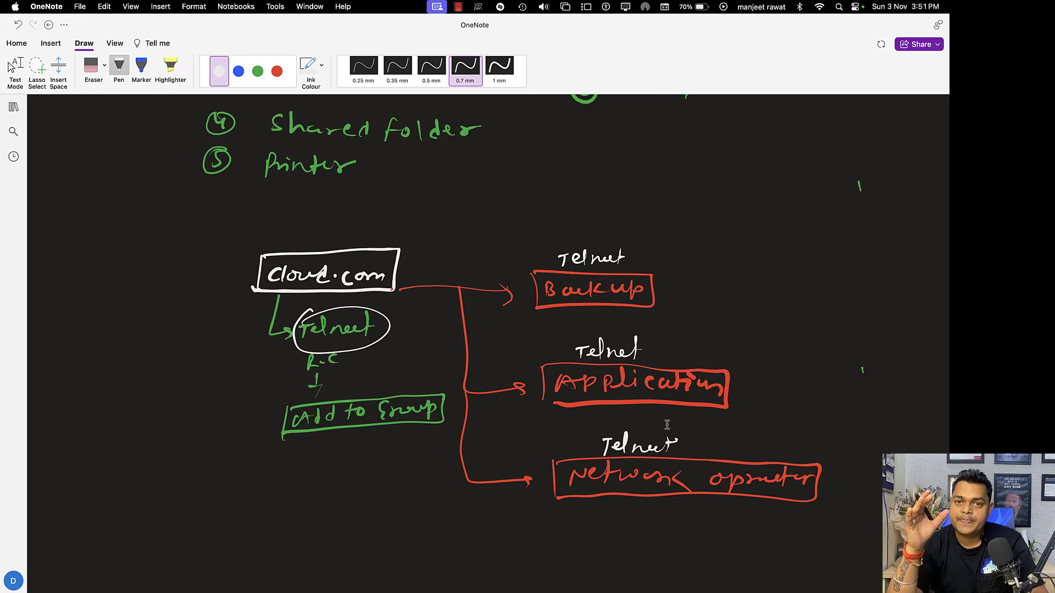
key(Escape)
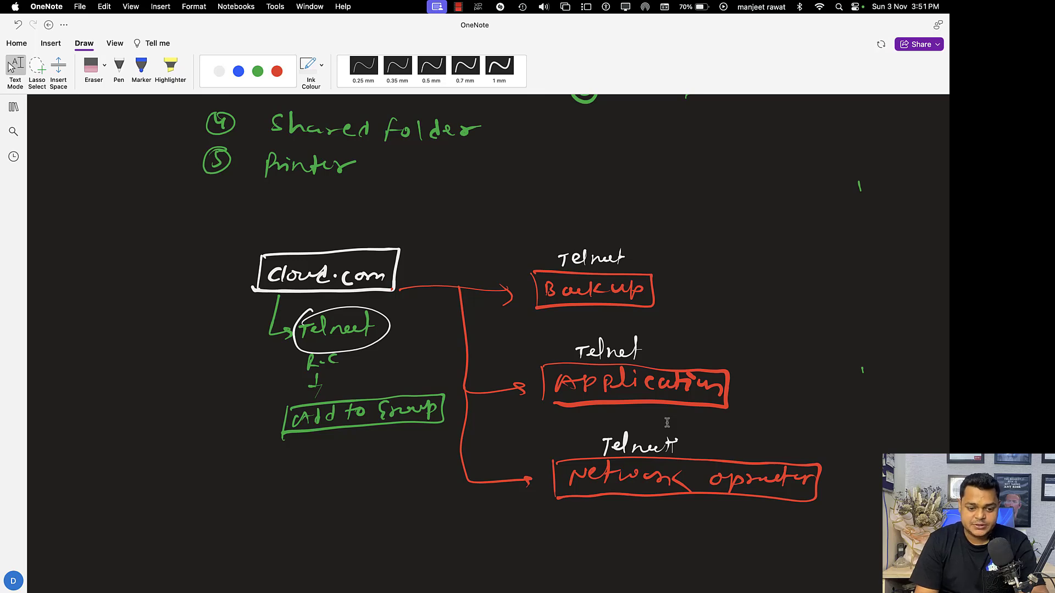
Return briefly to the remote Telnet context menu, then move to the Mac desktop
key(super+Tab)
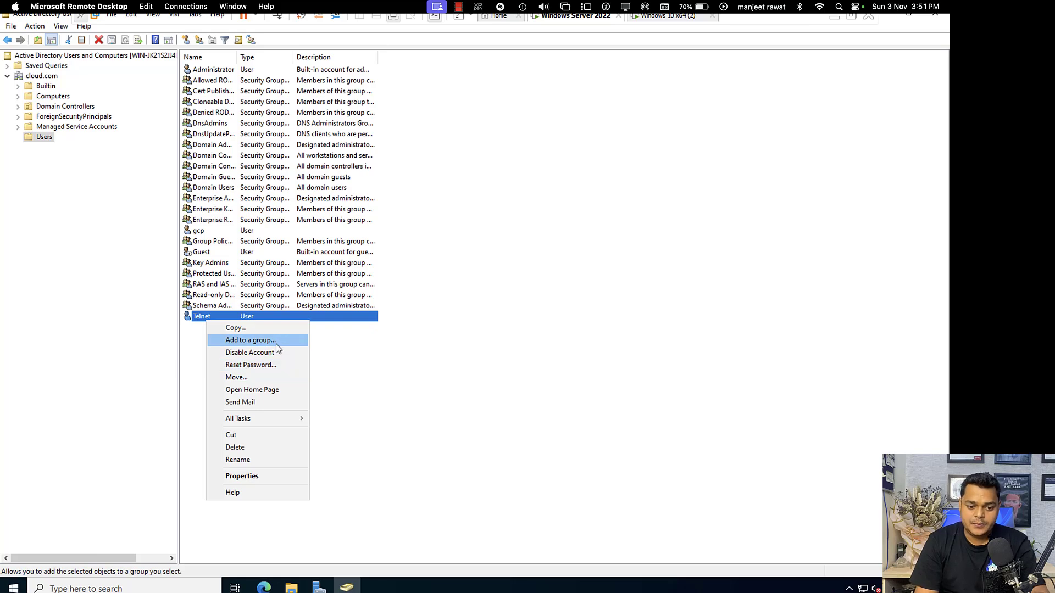
key(ctrl+Left)
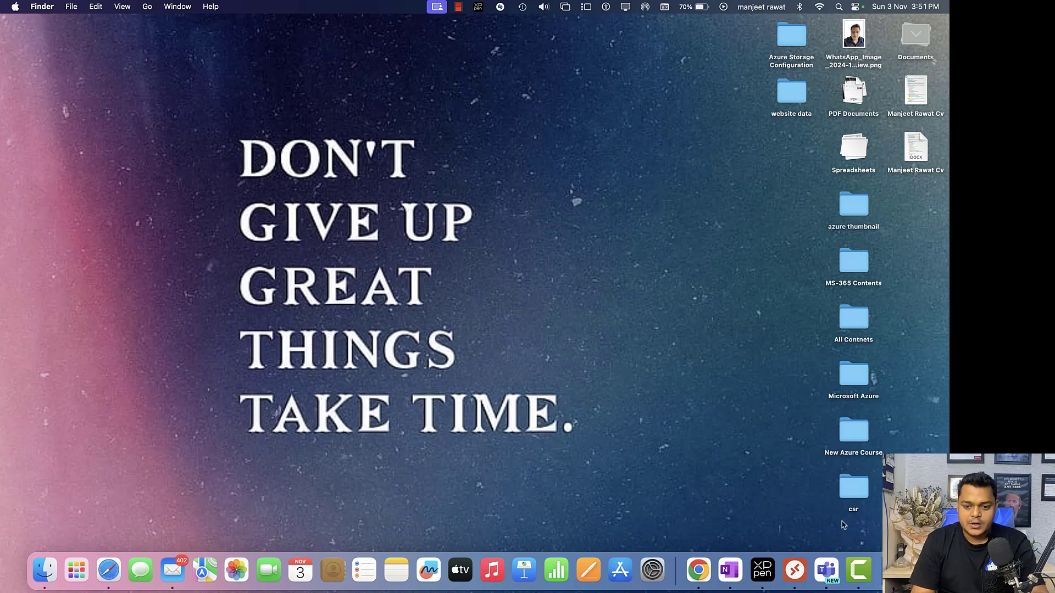
Flip to the remote session and back, then launch Camtasia from the Dock
key(ctrl+Right)
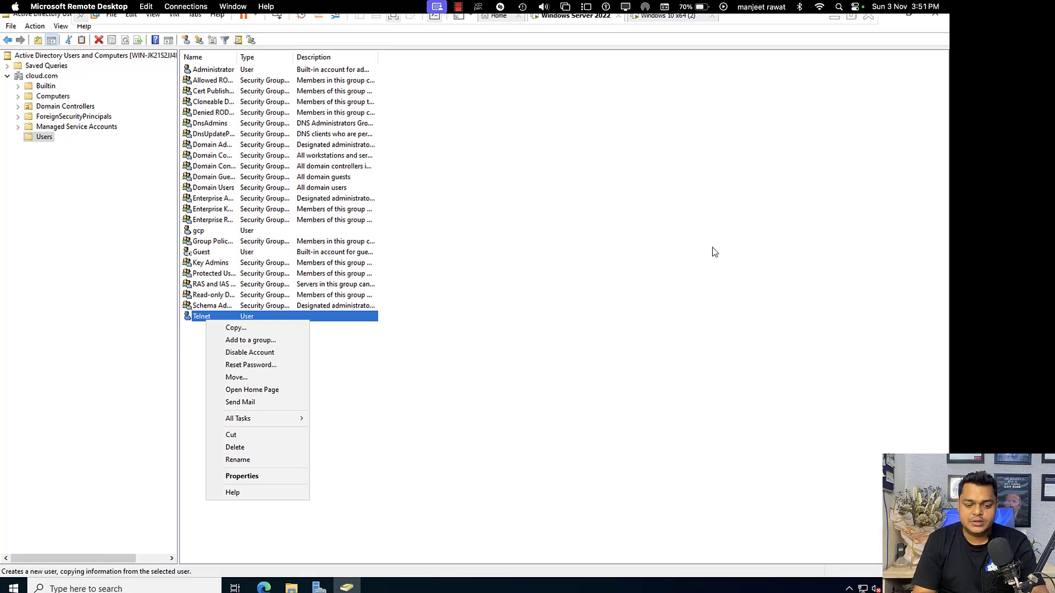
key(ctrl+Left)
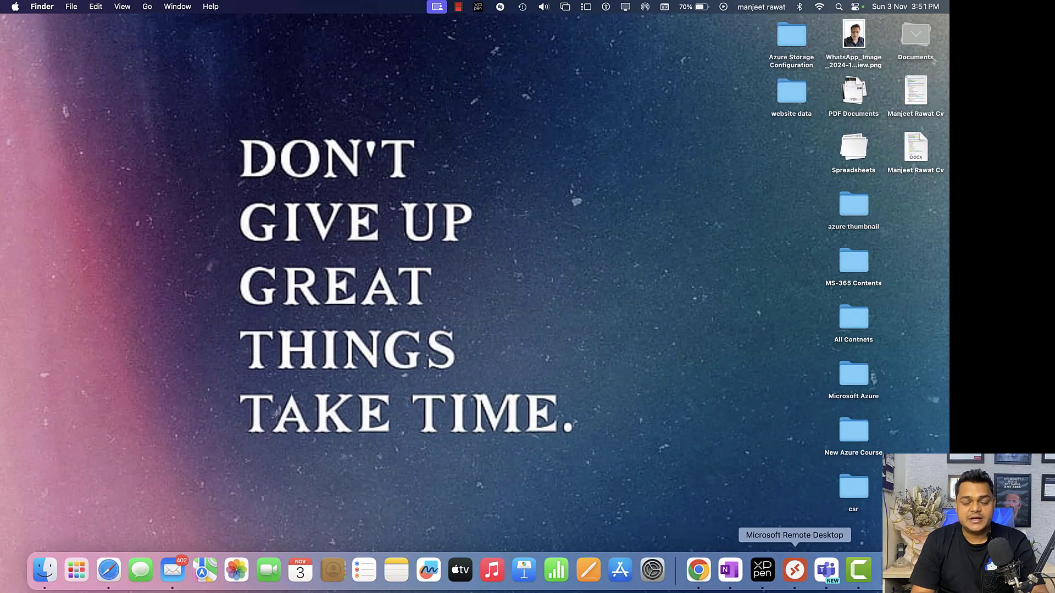
click(858, 576)
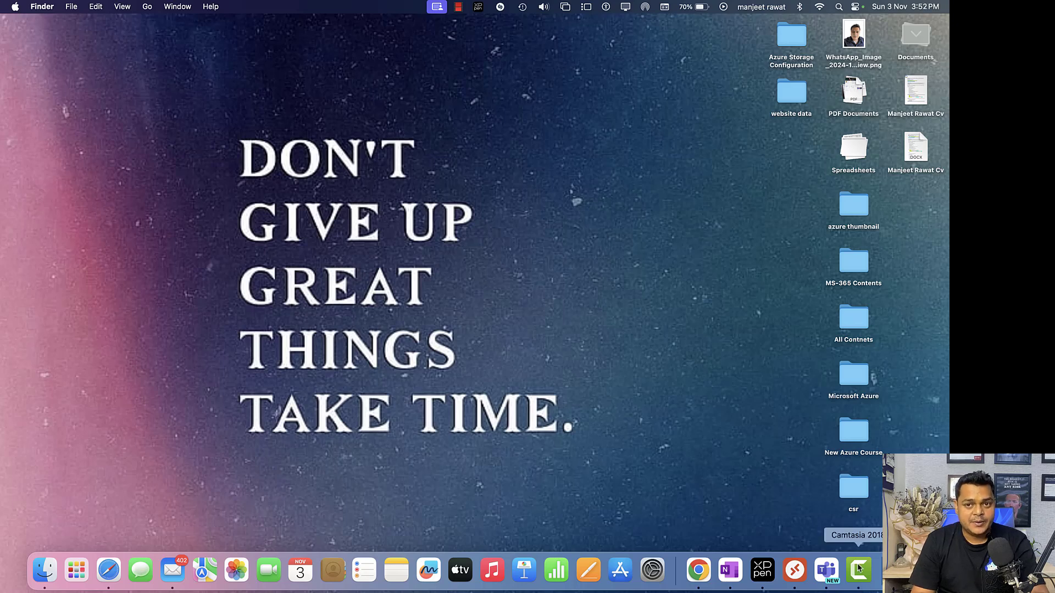